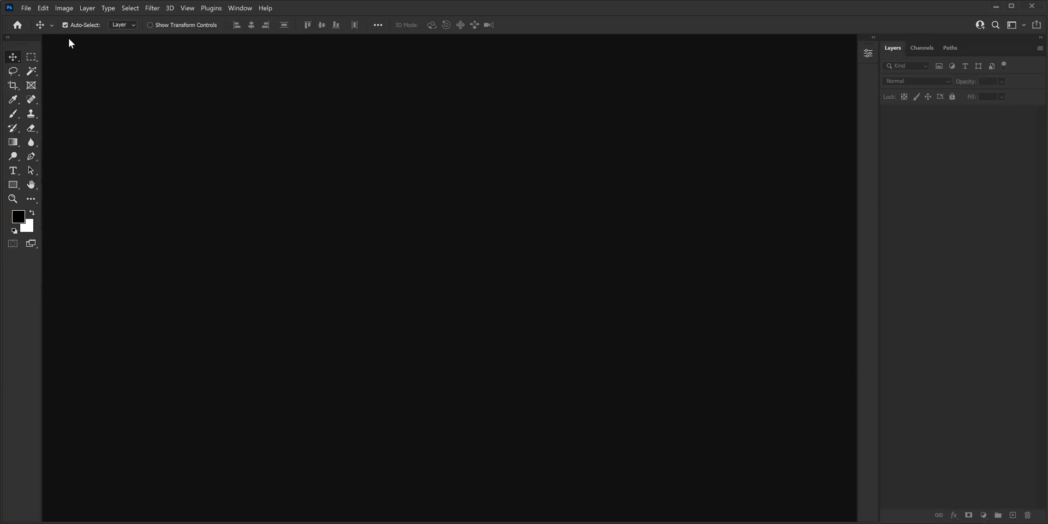
- Create a new 1000 × 1000 px document with black background contents
left_click(27, 9)
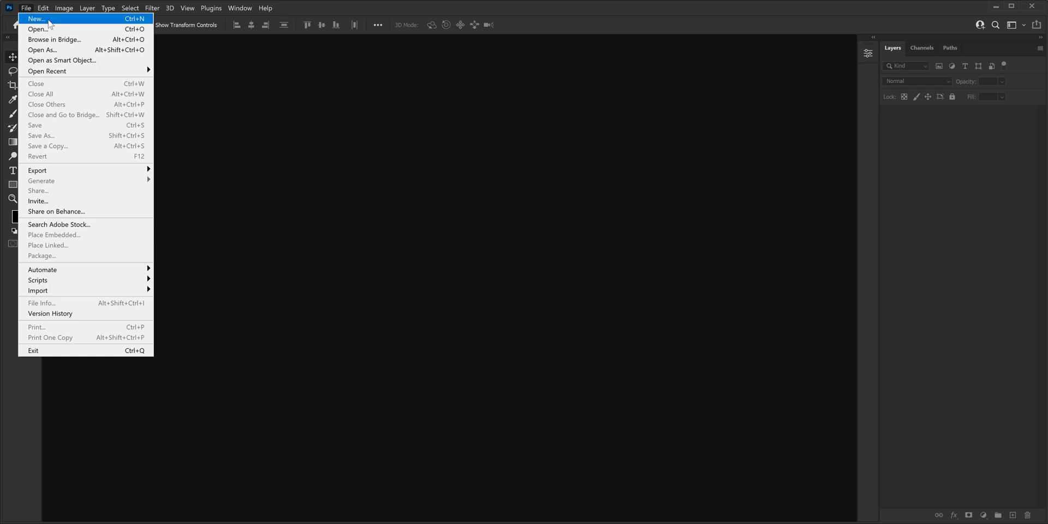
left_click(36, 19)
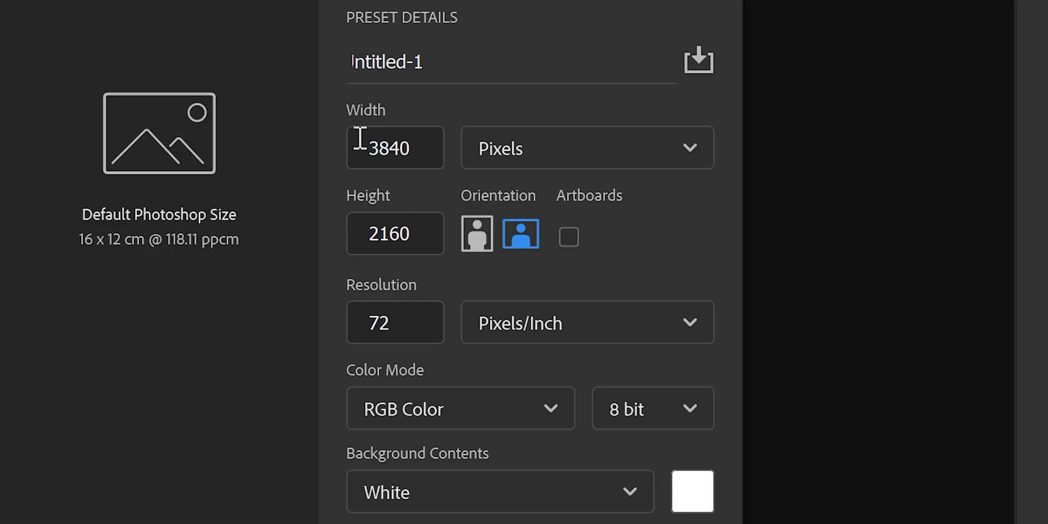
left_click(413, 150)
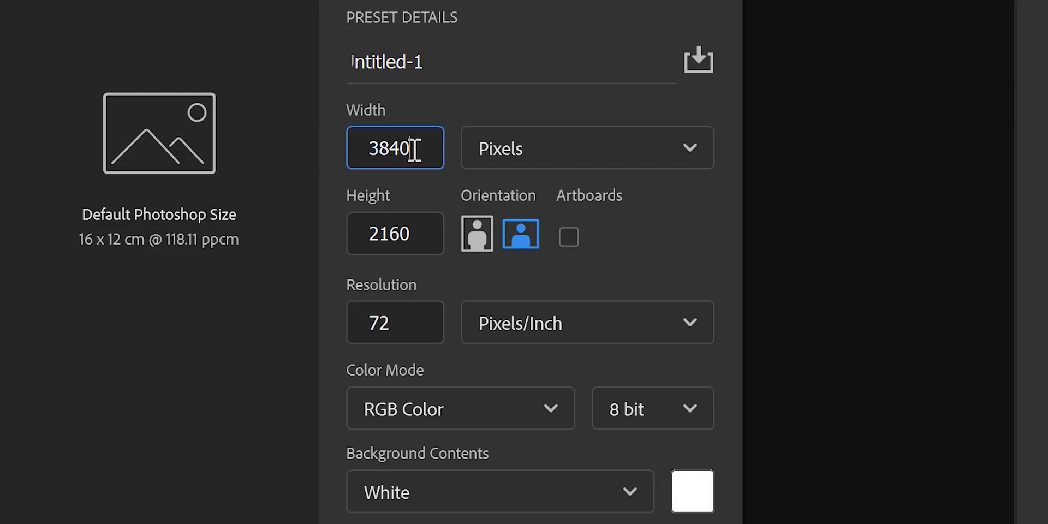
double_click(414, 150)
type("1000")
key("Tab")
type("1000")
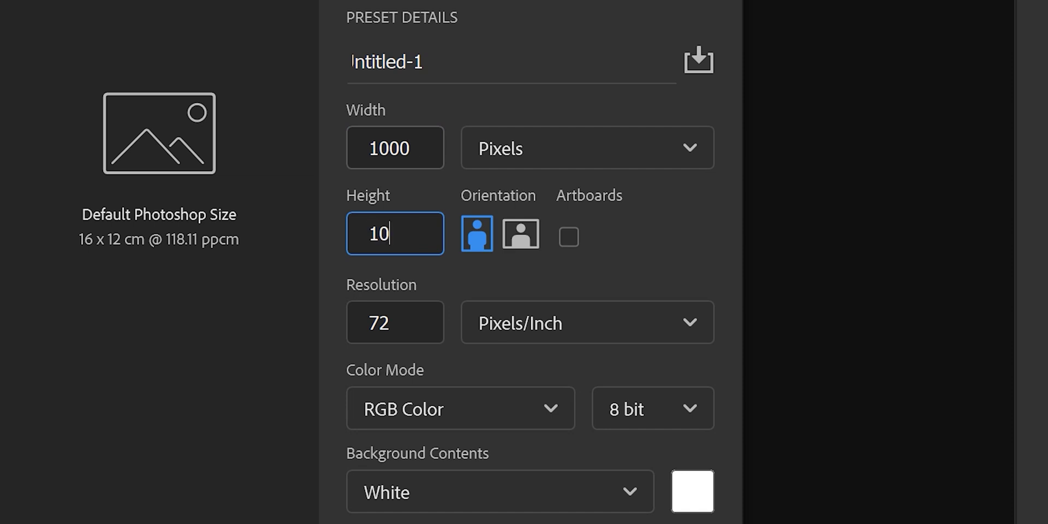
left_click(590, 488)
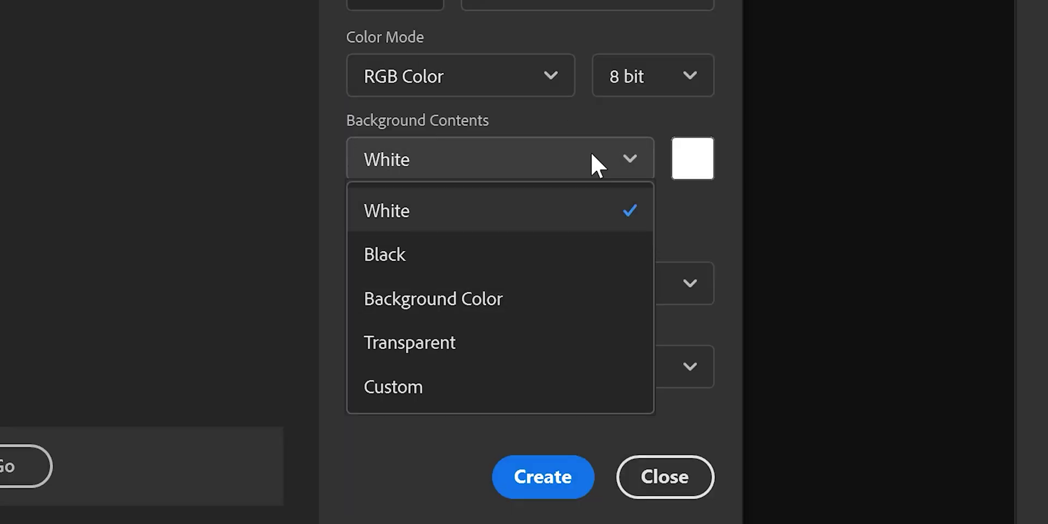
left_click(593, 256)
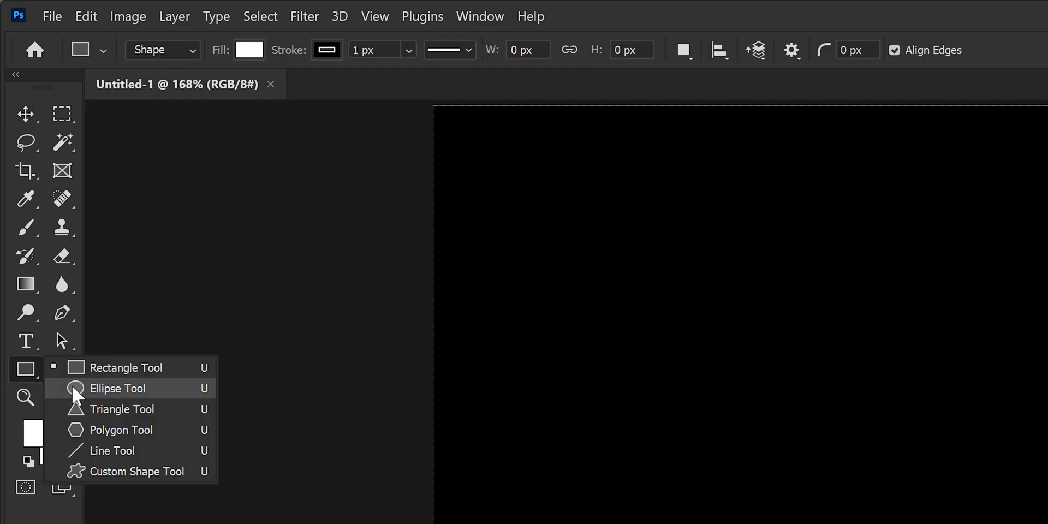
- Draw a white circle of about 537 px near the canvas centre with the Ellipse Tool
left_click(71, 385)
left_click_drag(648, 311, 1047, 523)
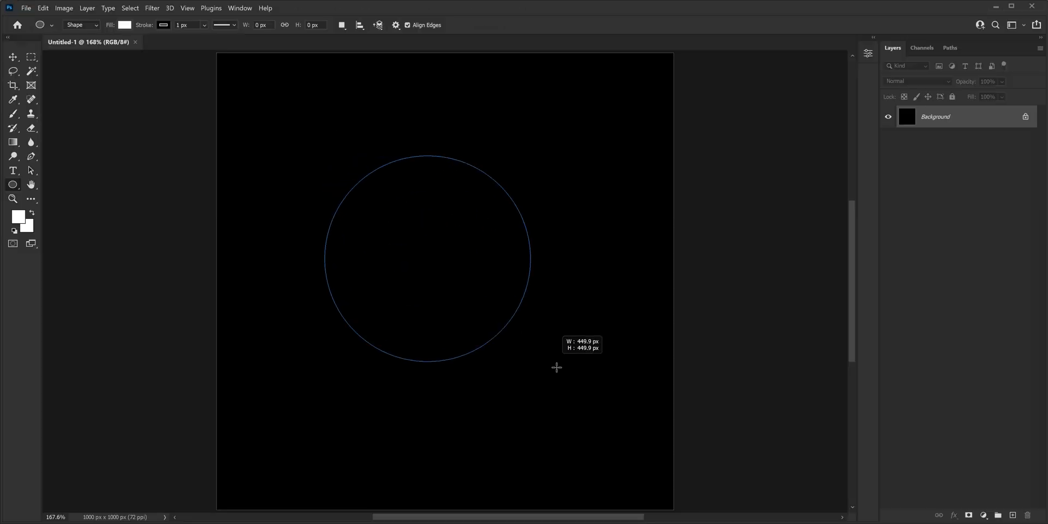
left_click_drag(600, 411, 585, 400)
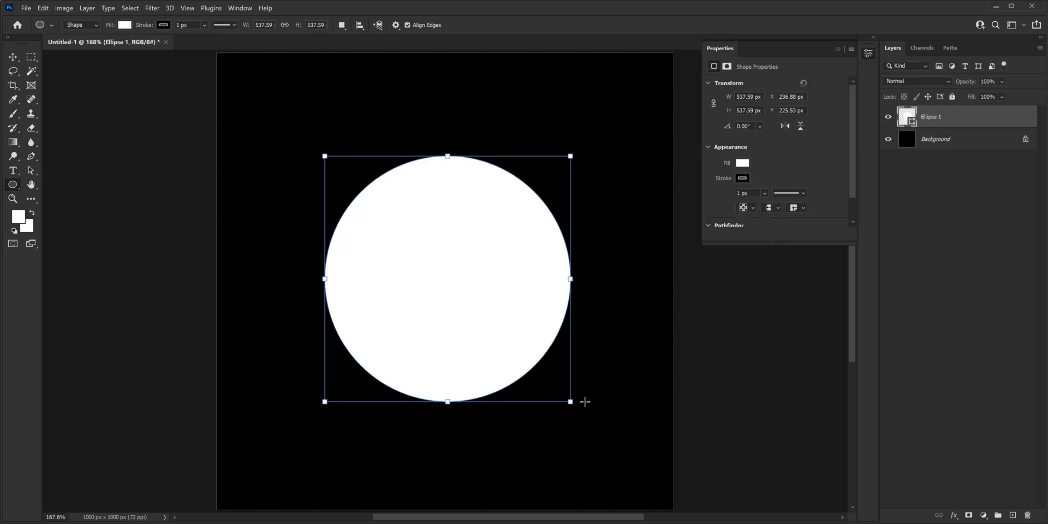
- Set the circle's stroke to No Color in the Properties panel
key("v")
left_click_drag(851, 244, 854, 447)
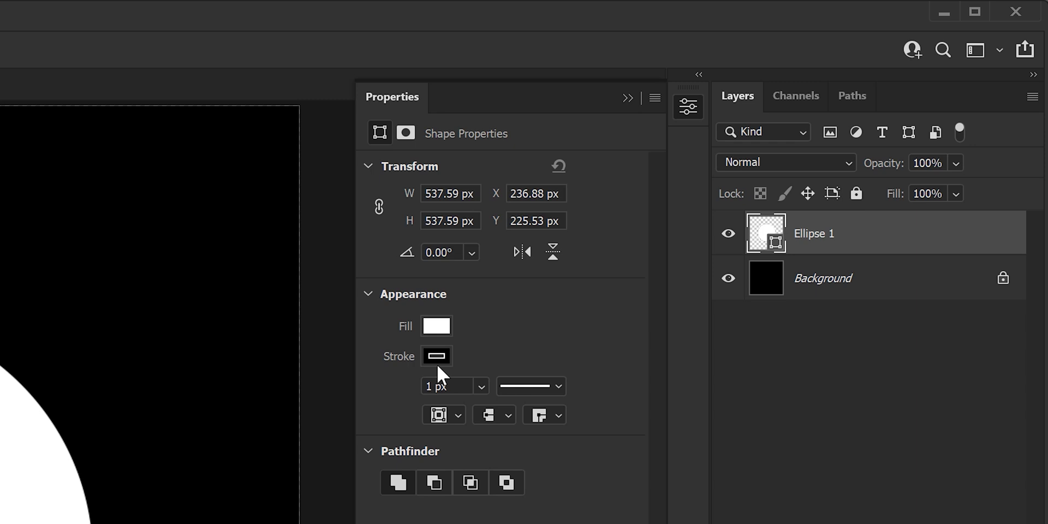
left_click(741, 178)
left_click(388, 402)
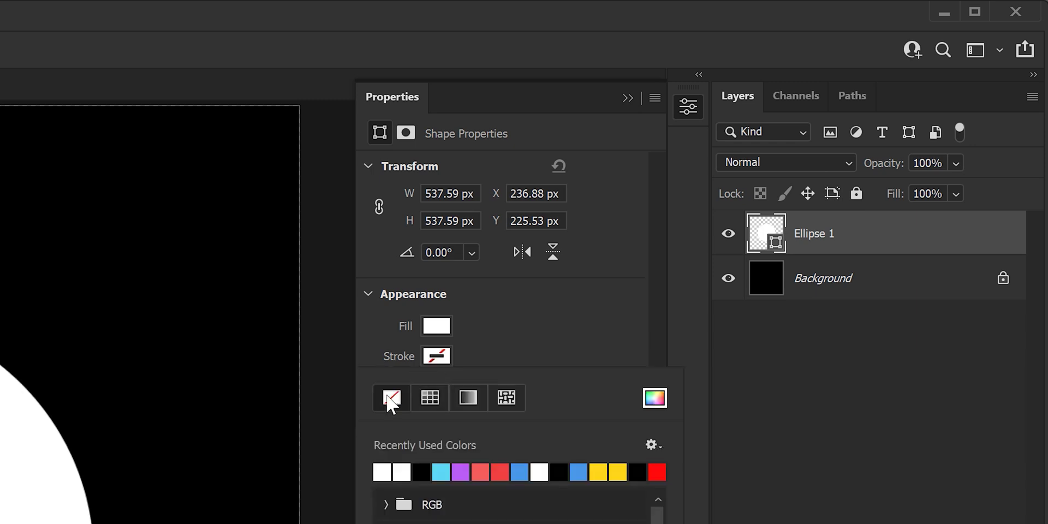
left_click(435, 357)
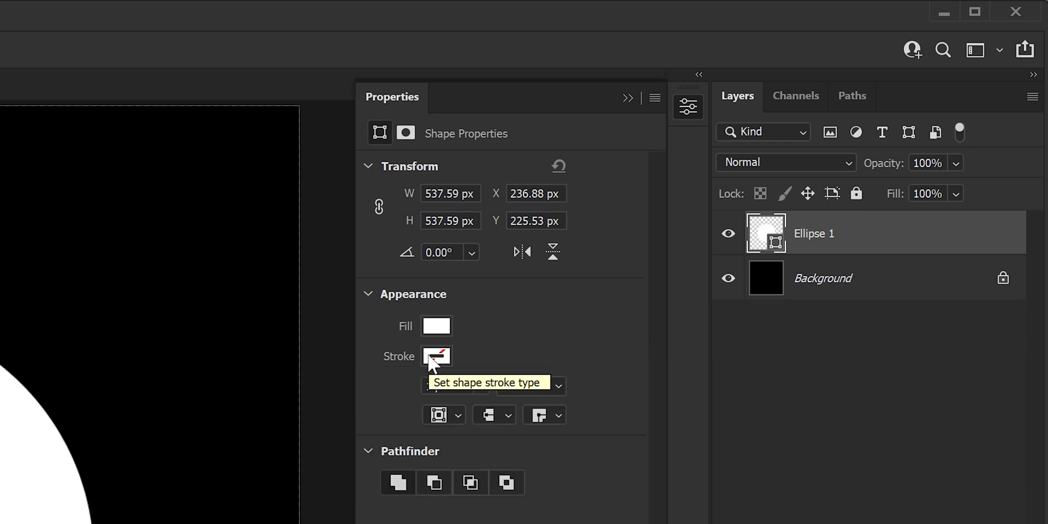
- Add an Outer Glow to Ellipse 1 at 100% opacity with cyan colour 28cfff, copying the hex
right_click(806, 226)
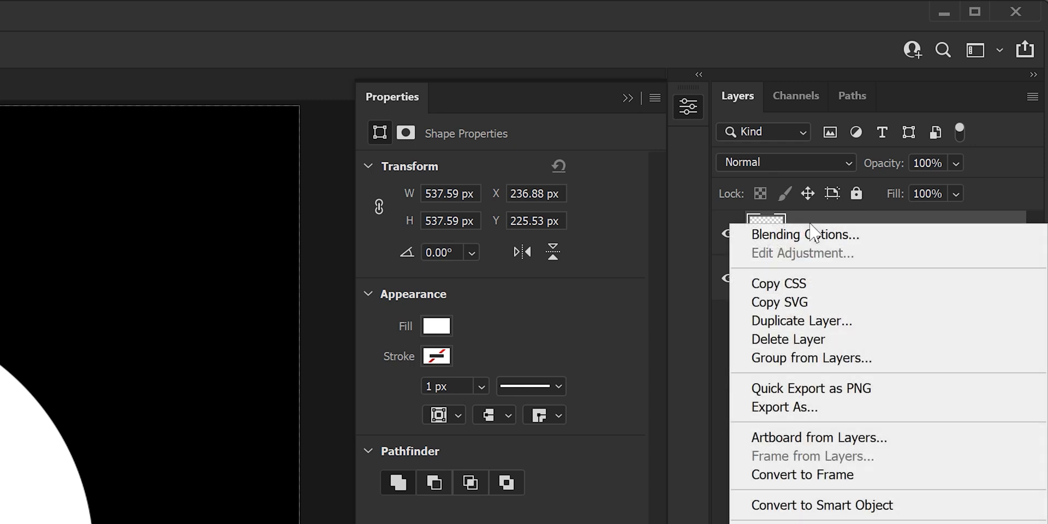
left_click(800, 241)
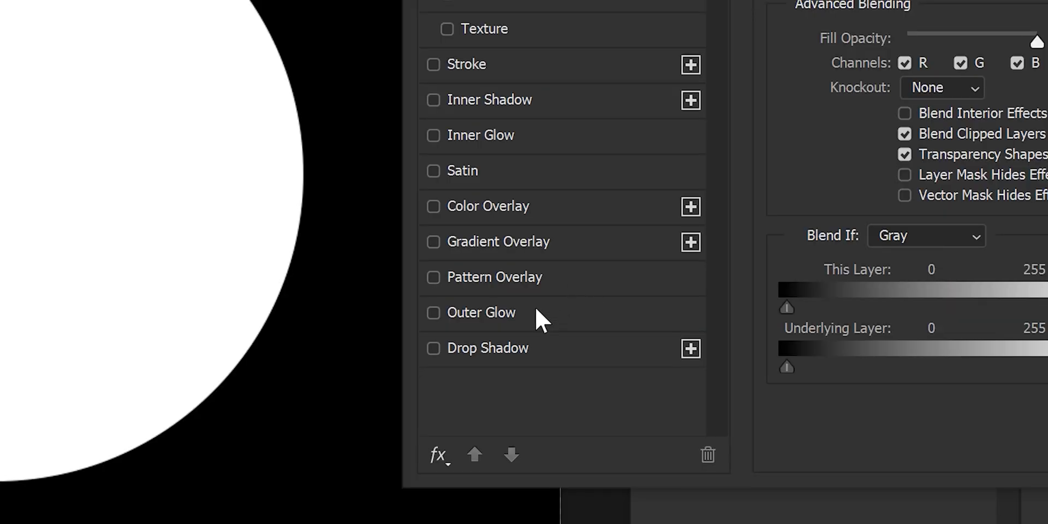
left_click(535, 311)
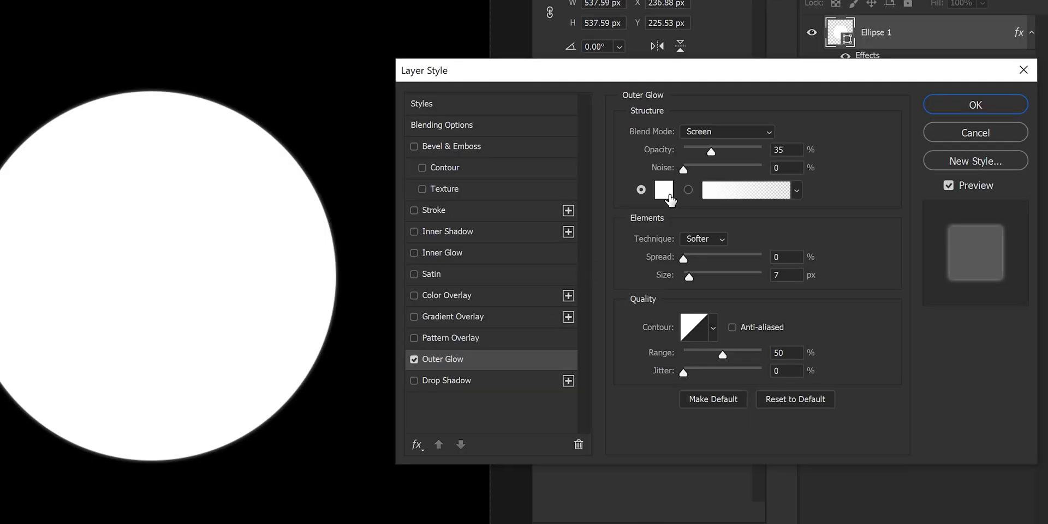
left_click_drag(710, 151, 772, 148)
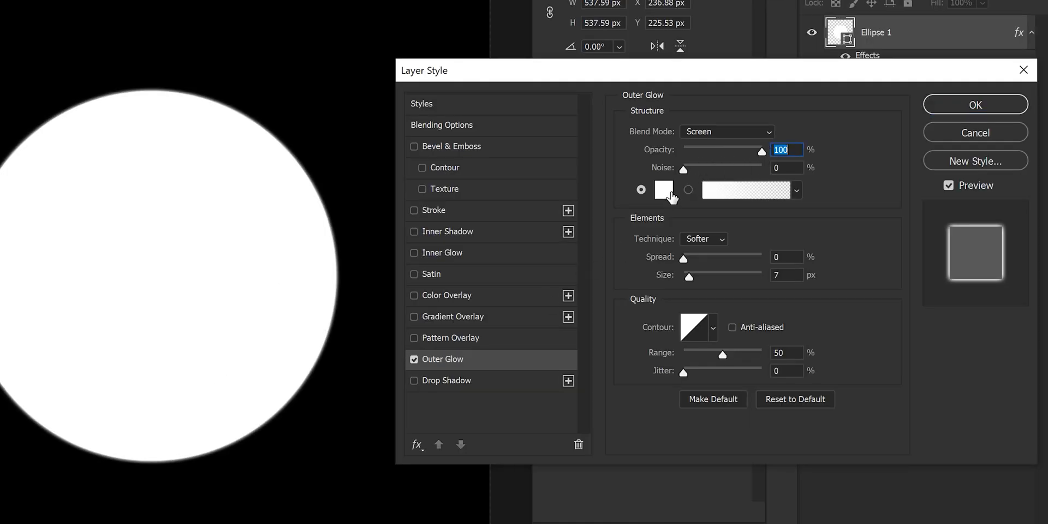
left_click(669, 192)
left_click(700, 306)
left_click(651, 282)
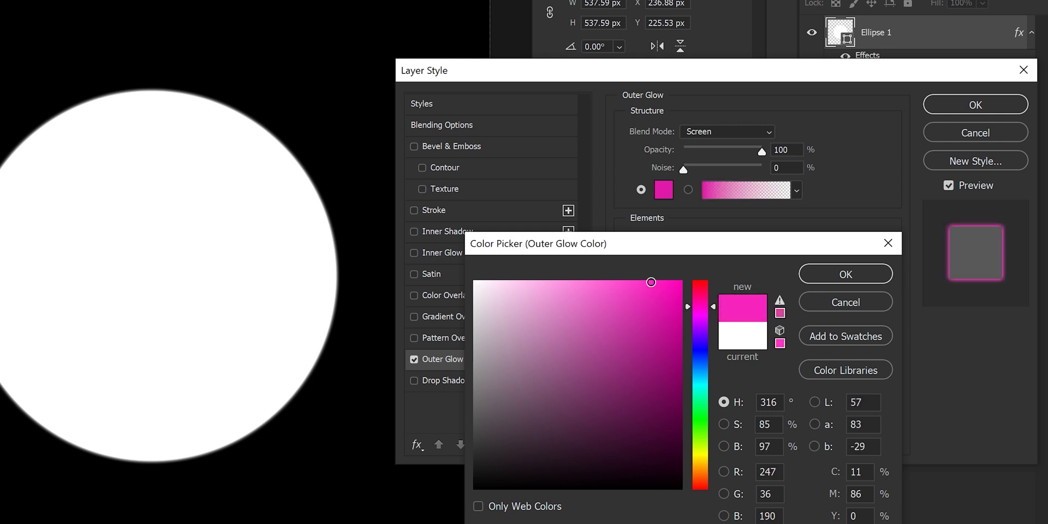
left_click_drag(700, 306, 703, 380)
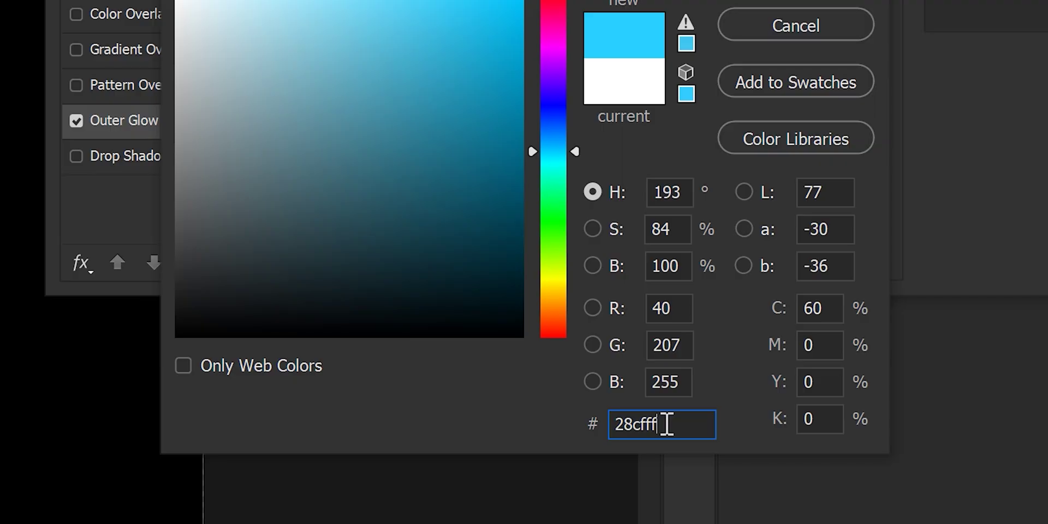
double_click(666, 424)
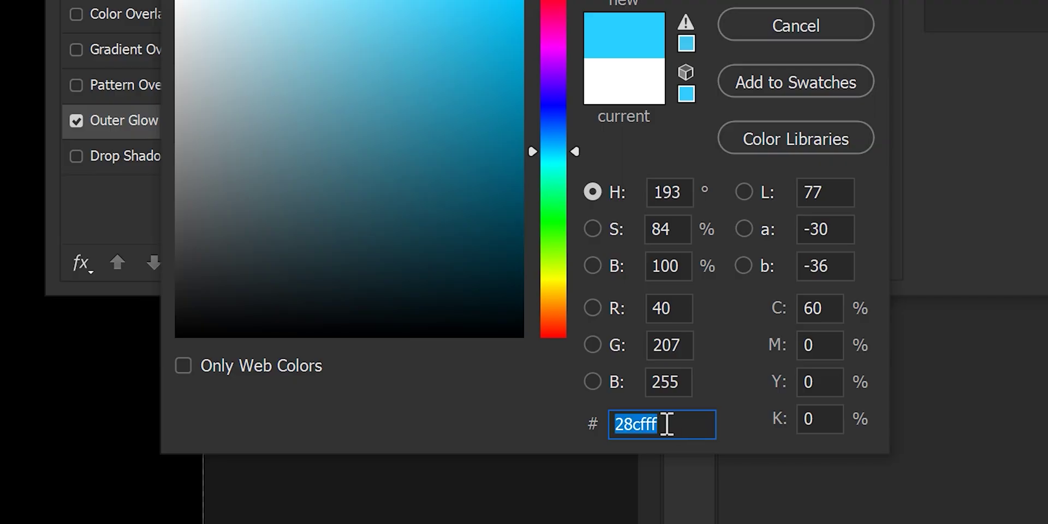
key("ctrl+c")
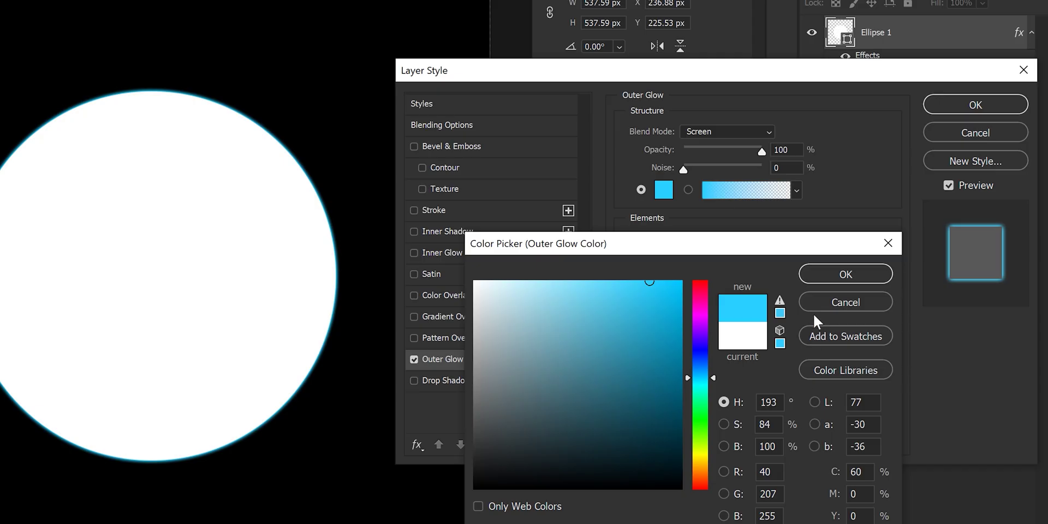
left_click(819, 279)
- Set the glow technique to Softer with a size of 180 px
mouse_move(691, 252)
left_mouse_down()
mouse_move(735, 256)
mouse_move(682, 255)
left_mouse_up()
left_click_drag(688, 276, 739, 271)
left_click(695, 238)
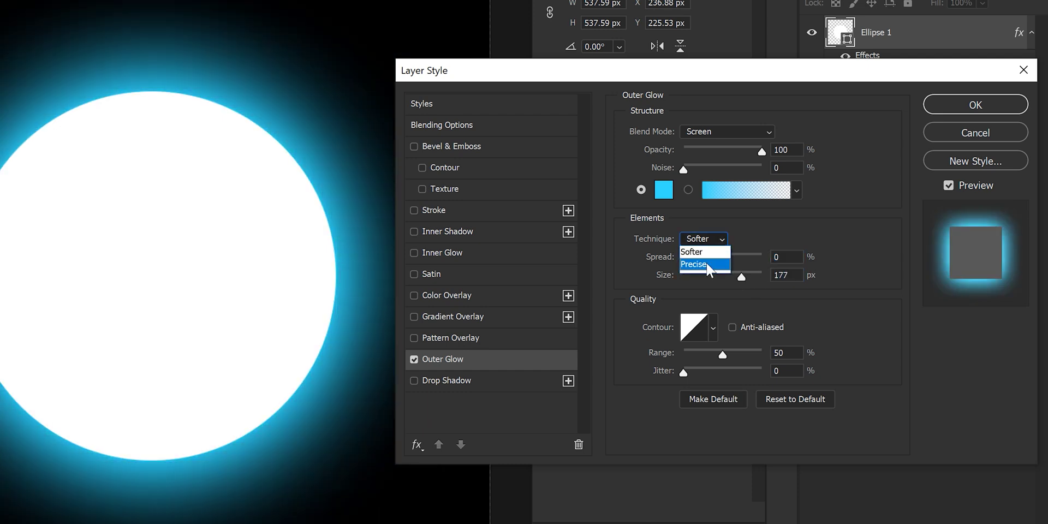
left_click(704, 260)
mouse_move(729, 272)
left_mouse_down()
mouse_move(686, 274)
mouse_move(712, 271)
left_mouse_up()
left_click(704, 243)
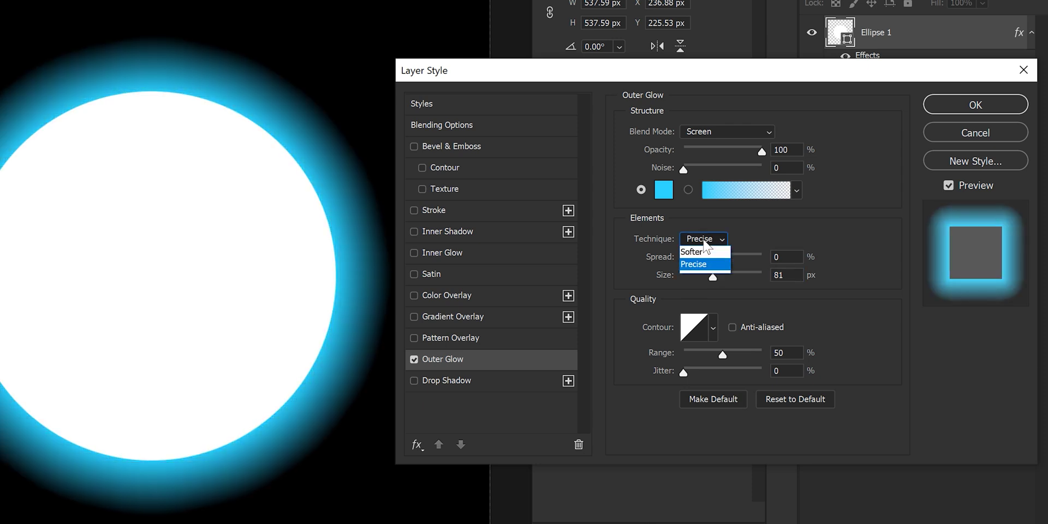
left_click(705, 248)
mouse_move(709, 272)
left_mouse_down()
mouse_move(743, 278)
mouse_move(692, 276)
mouse_move(722, 278)
left_mouse_up()
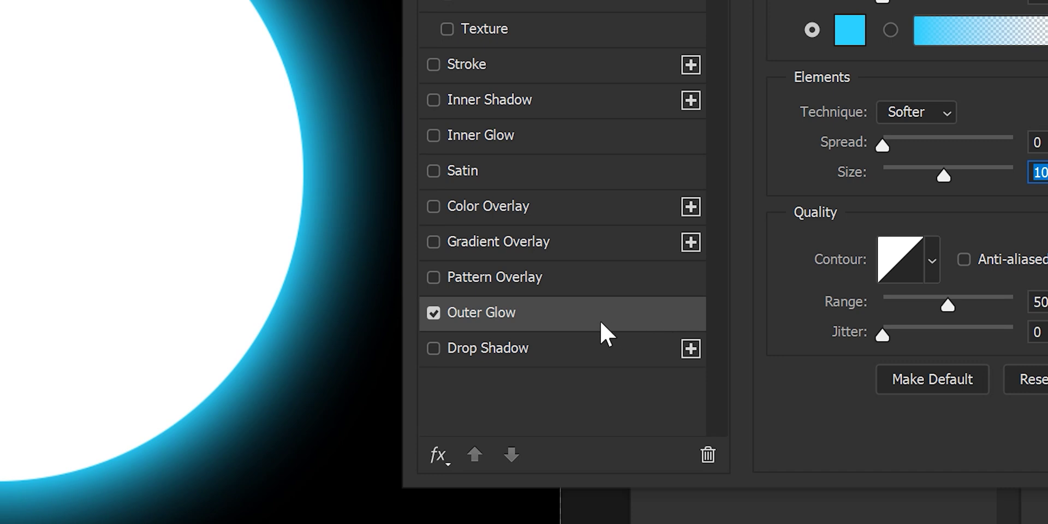
- Add a cyan 28cfff Drop Shadow at 100% opacity, Screen blend, with zero distance
left_click(475, 346)
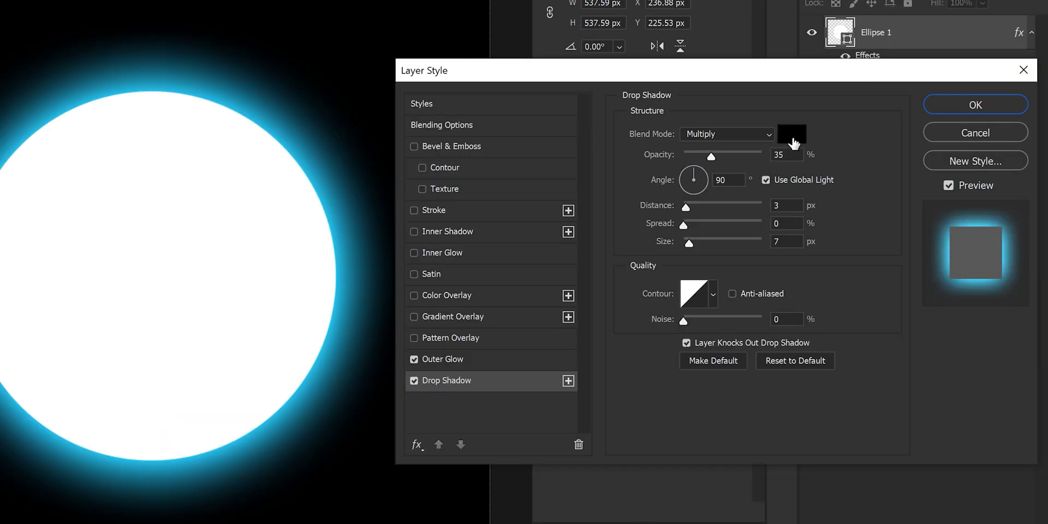
left_click(792, 138)
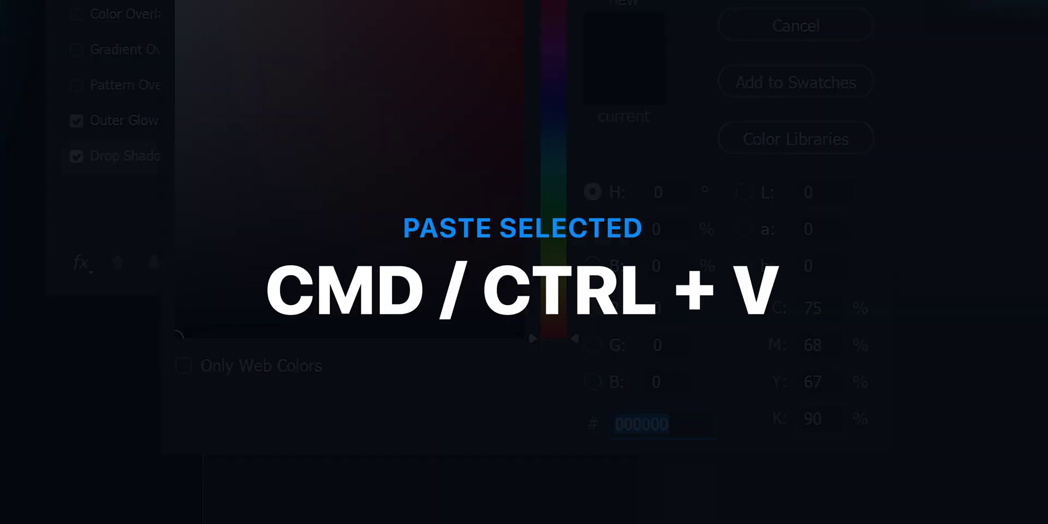
key("ctrl+v")
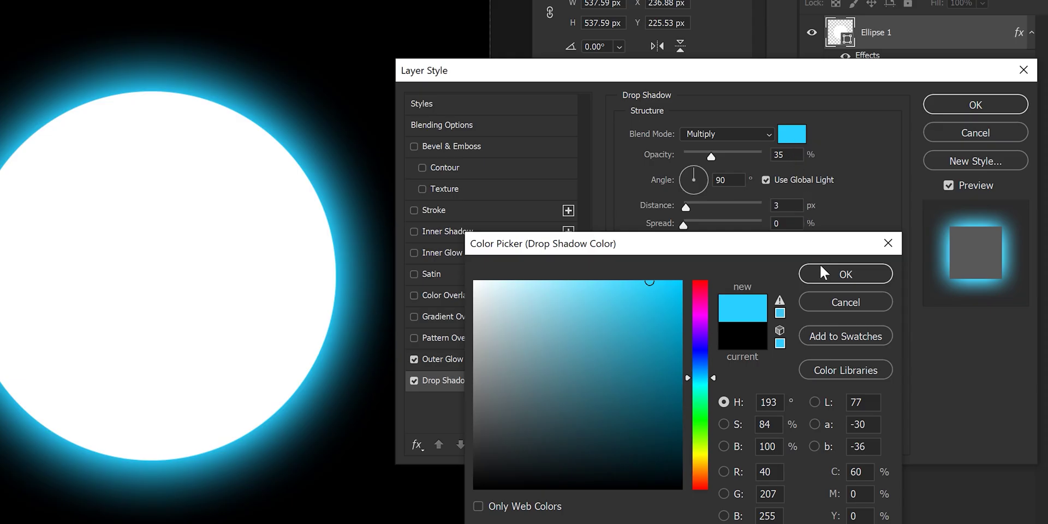
left_click(821, 268)
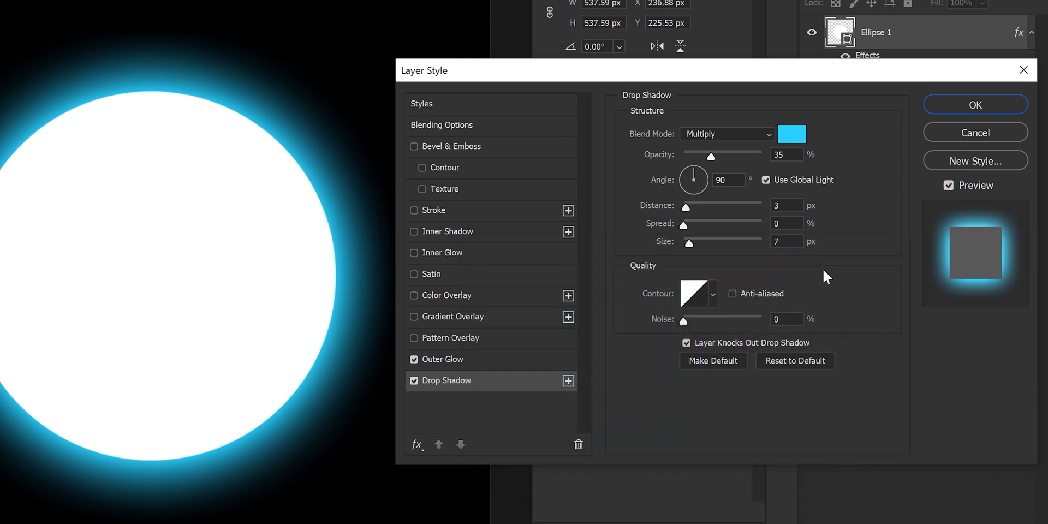
left_click_drag(711, 156, 769, 154)
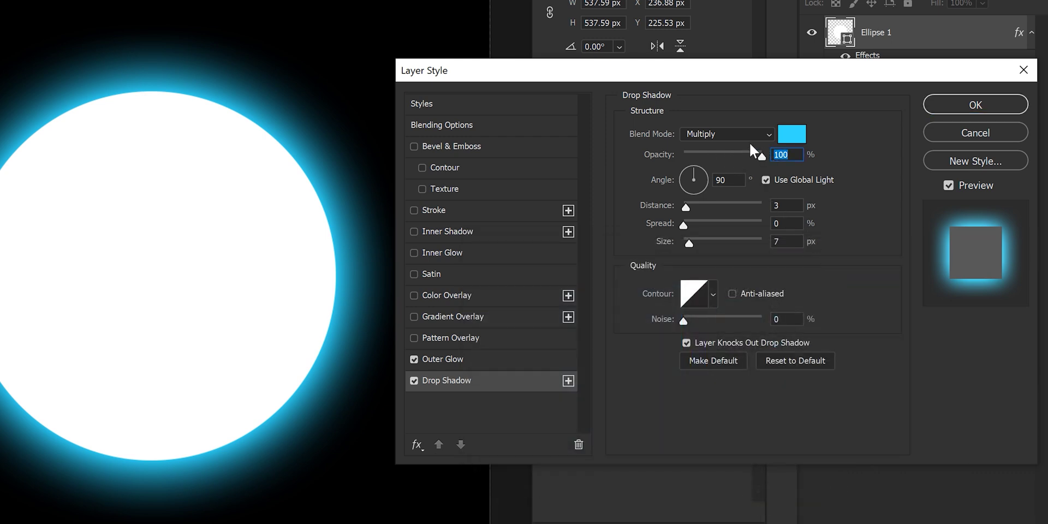
left_click(746, 135)
left_click(734, 269)
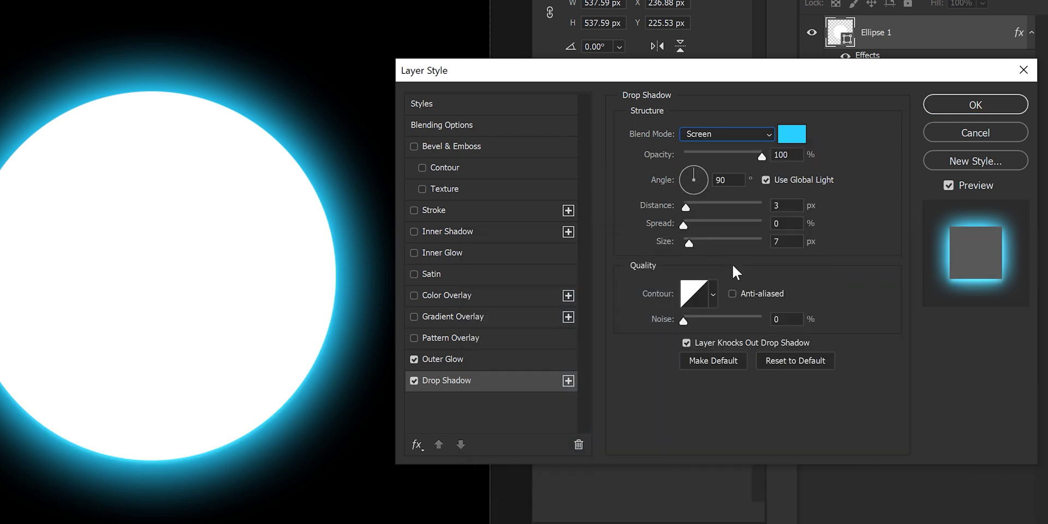
left_click_drag(689, 203, 754, 201)
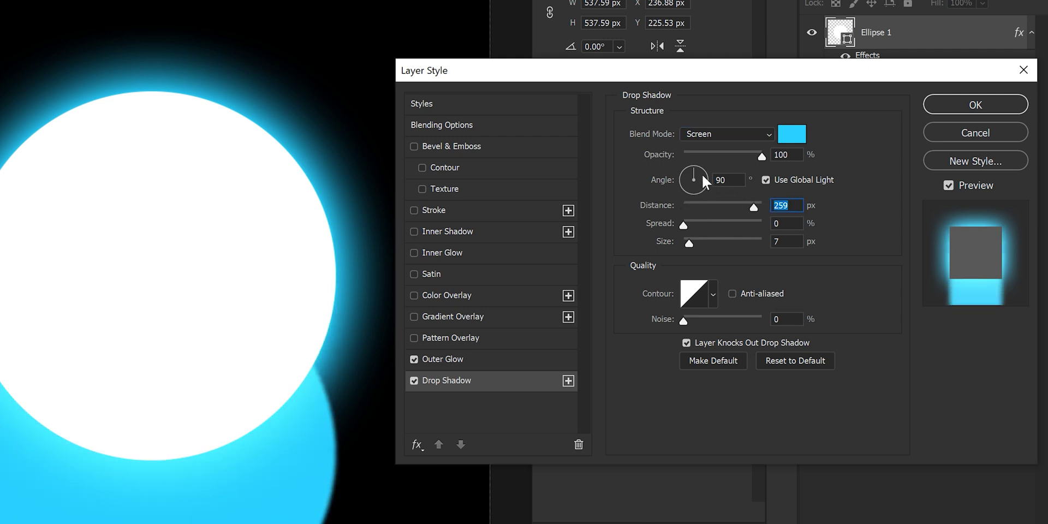
mouse_move(702, 173)
left_mouse_down()
mouse_move(661, 166)
mouse_move(700, 189)
mouse_move(700, 165)
left_mouse_up()
left_click_drag(753, 206, 679, 207)
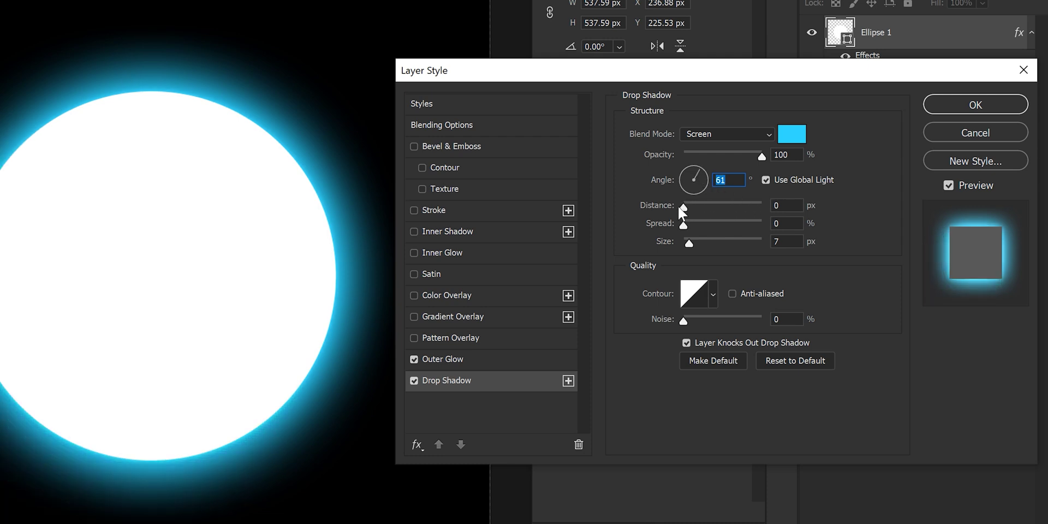
left_click_drag(692, 240, 769, 237)
- Set the shadow to 0 spread and 202 px size, and shrink the Outer Glow to 40 px
left_click(413, 359)
mouse_move(683, 224)
left_mouse_down()
mouse_move(697, 221)
mouse_move(677, 224)
left_mouse_up()
left_click(761, 240)
mouse_move(760, 242)
left_mouse_down()
mouse_move(728, 244)
mouse_move(747, 245)
left_mouse_up()
left_click(414, 359)
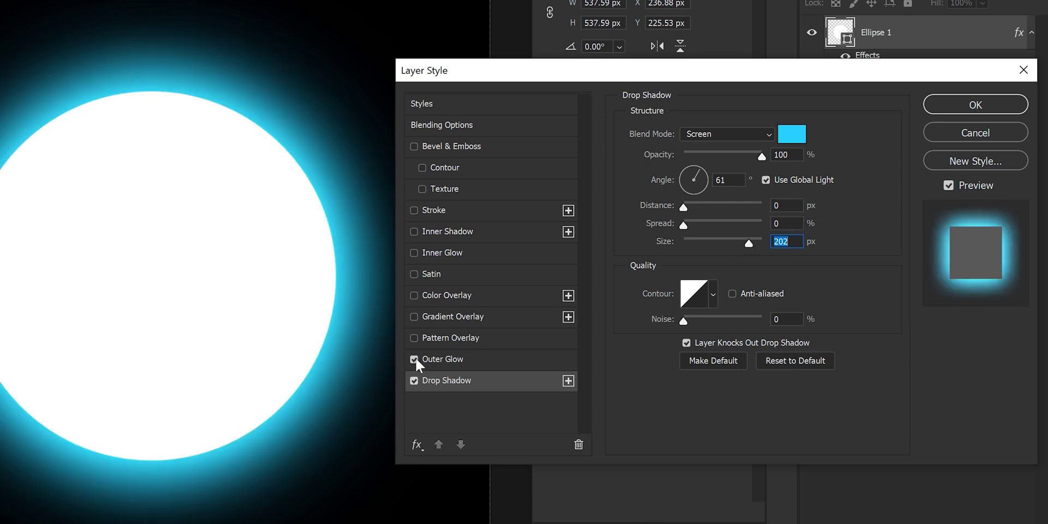
left_click(438, 361)
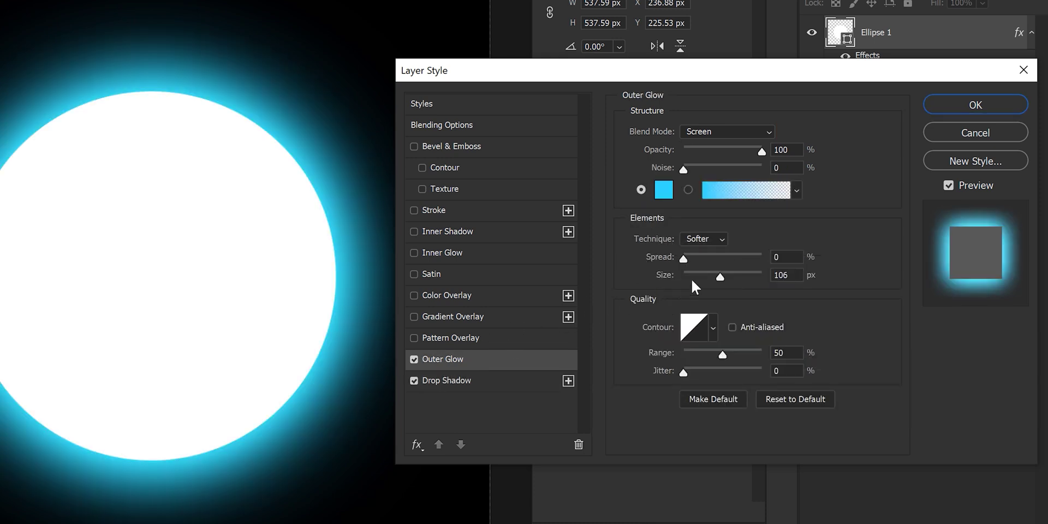
left_click_drag(690, 279, 702, 281)
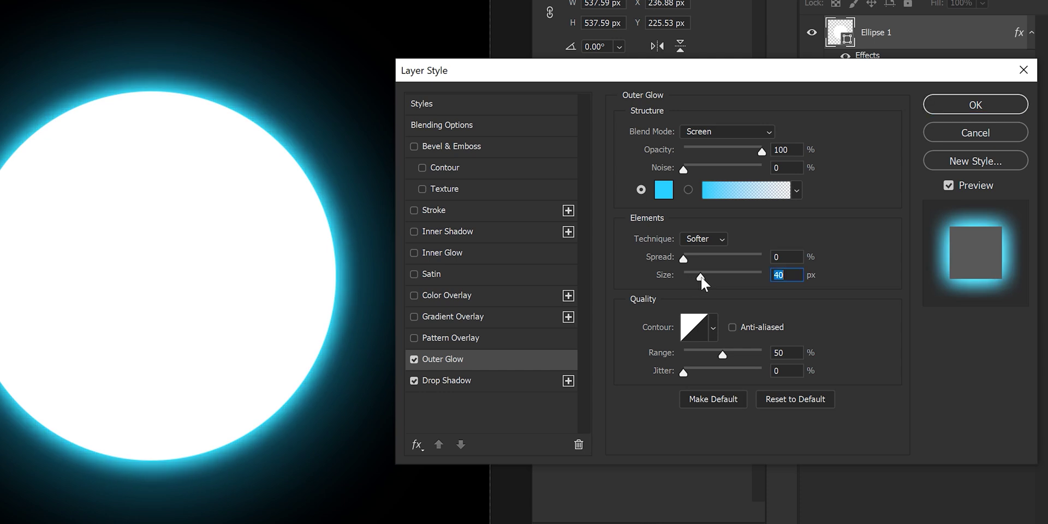
- Add a second Drop Shadow with reduced size of 111 px and 90% opacity
left_click(691, 348)
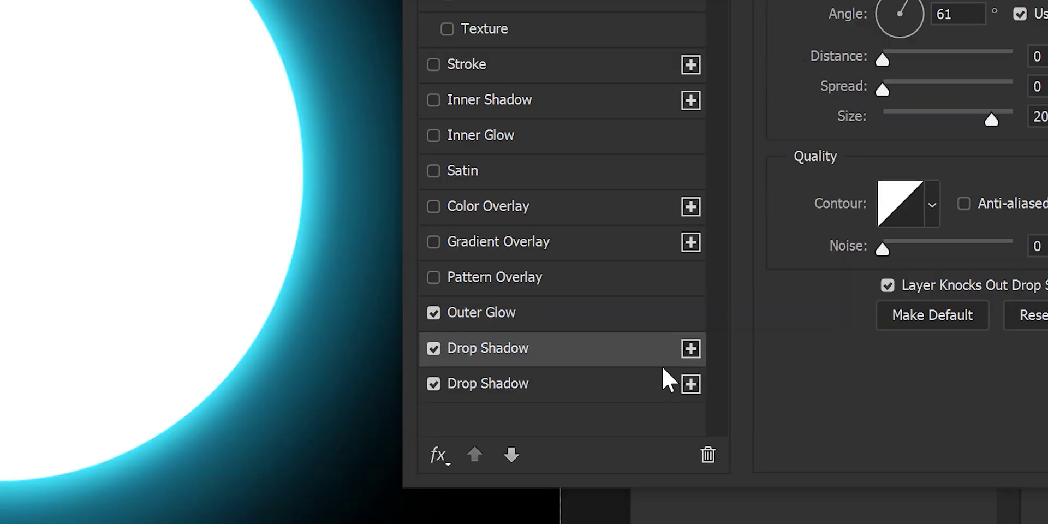
left_click(645, 384)
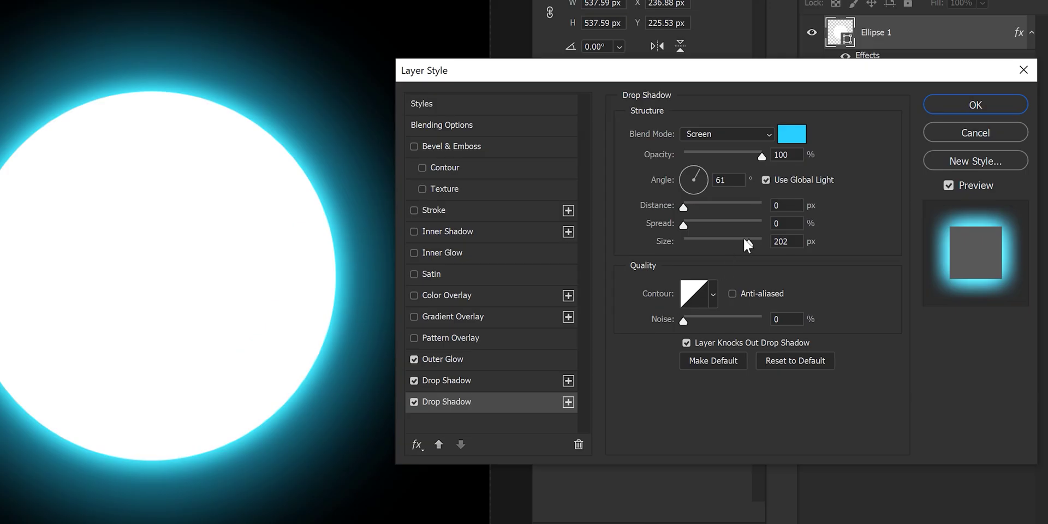
left_click_drag(745, 241, 721, 241)
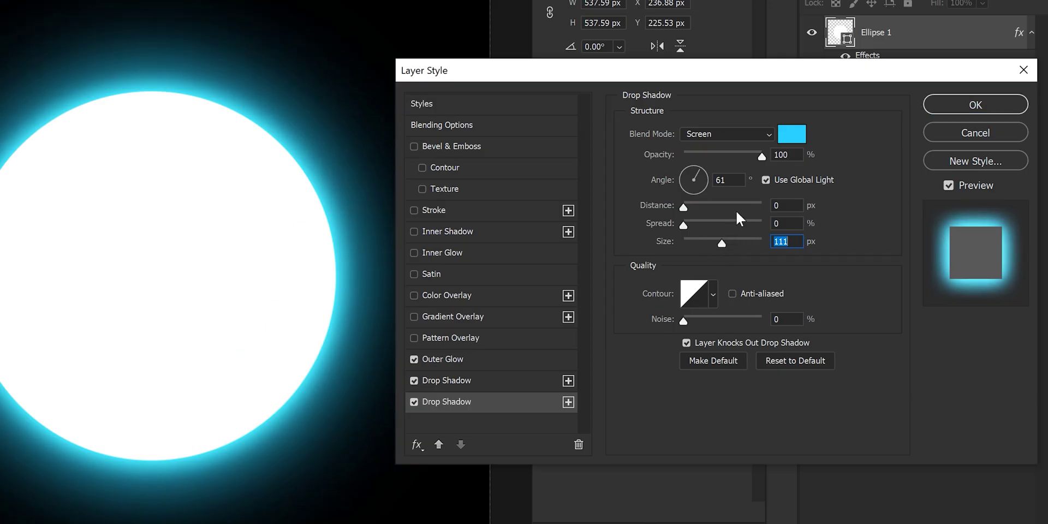
mouse_move(761, 156)
left_mouse_down()
mouse_move(700, 157)
mouse_move(755, 156)
left_mouse_up()
- Tighten the Outer Glow to 10% spread, 18 px size, 70% opacity, then compare with Preview off
left_click(546, 355)
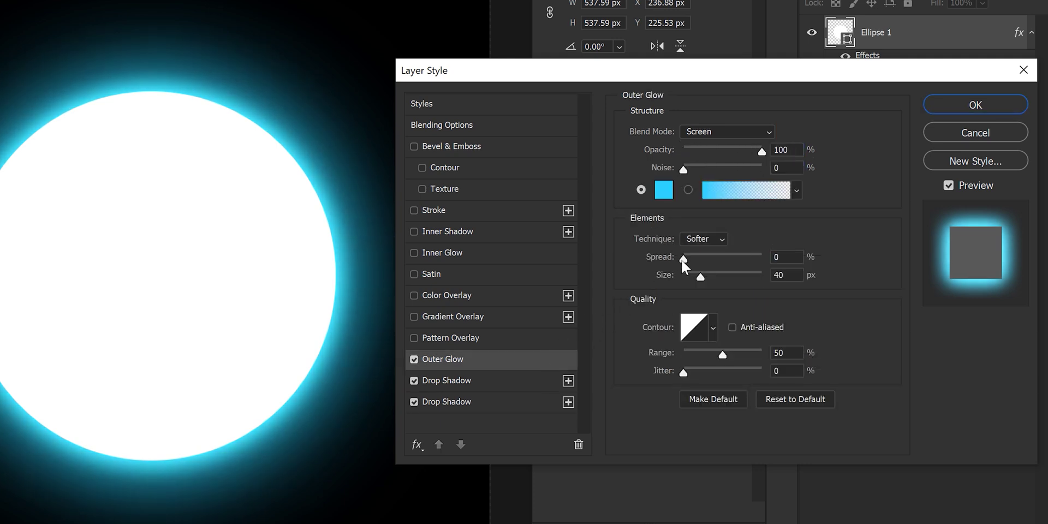
left_click_drag(683, 259, 694, 279)
mouse_move(753, 155)
left_mouse_down()
mouse_move(733, 152)
mouse_move(741, 158)
left_mouse_up()
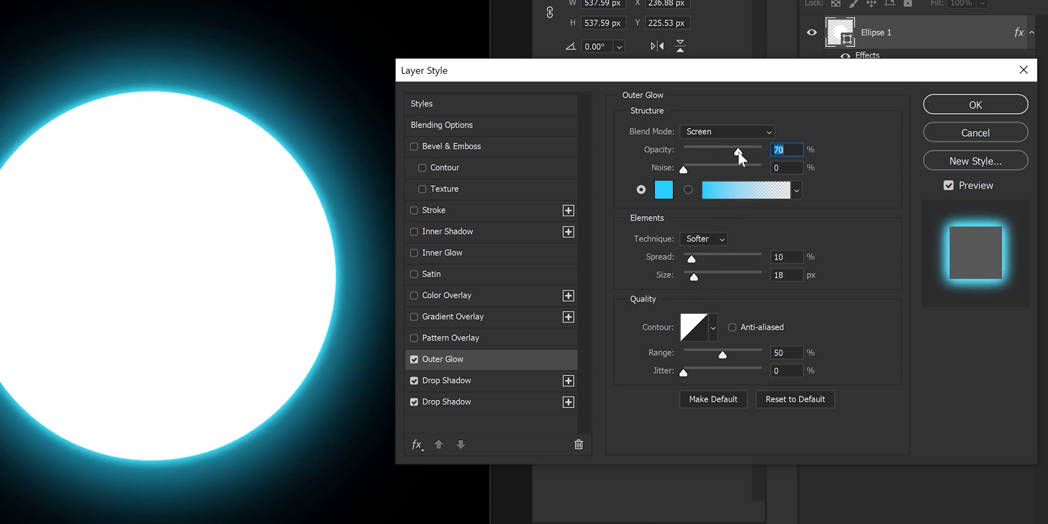
left_click(414, 382)
left_click(415, 401)
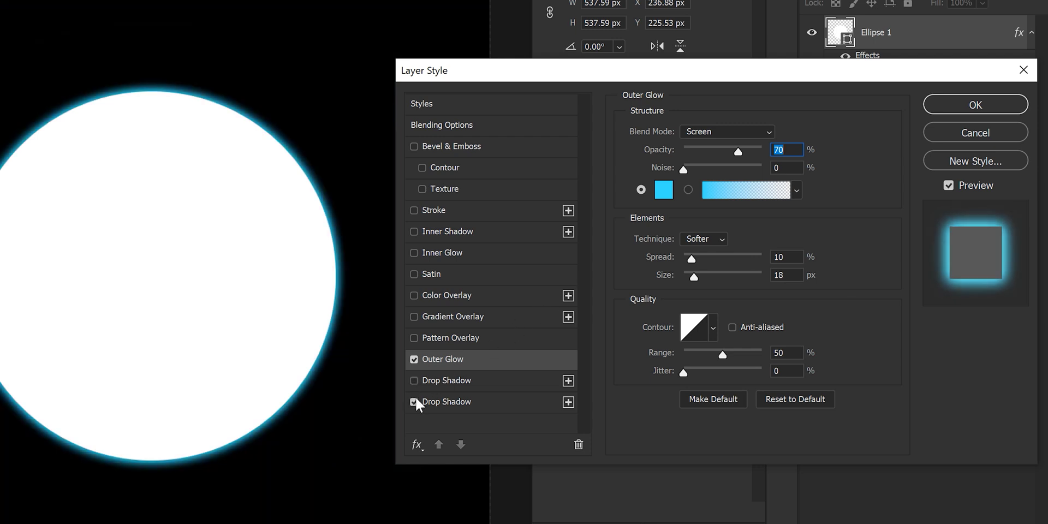
left_click(415, 400)
left_click(415, 380)
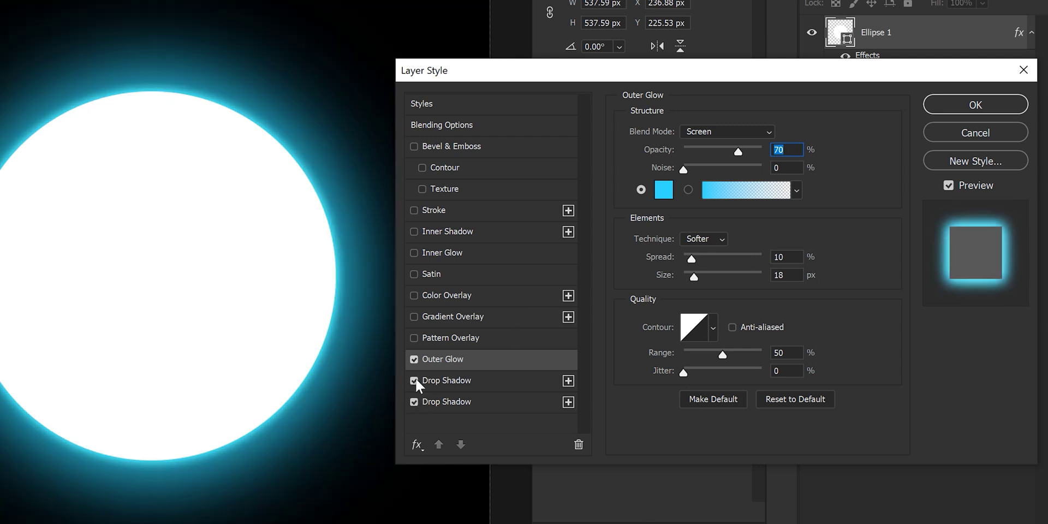
left_click(945, 186)
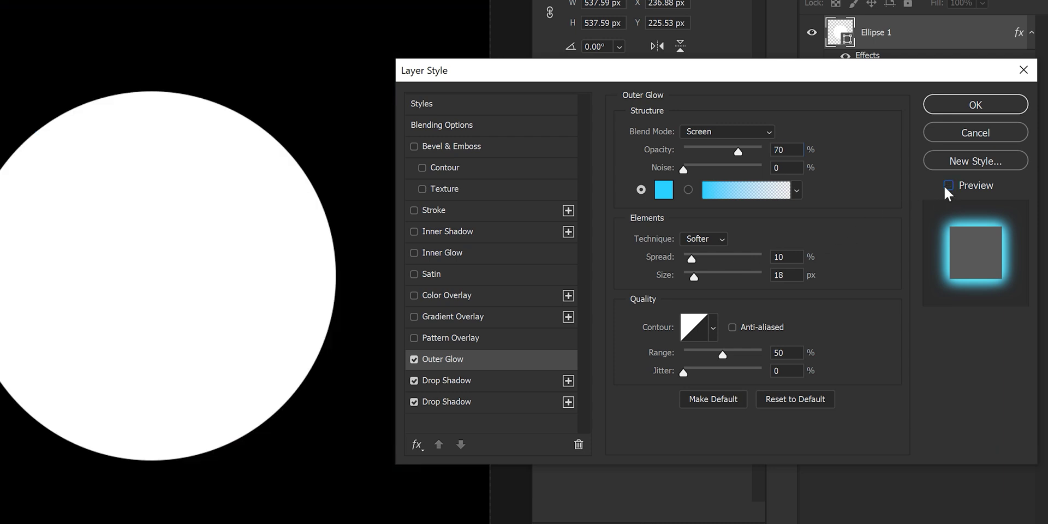
- Restore Preview, lower Ellipse 1's fill opacity to 0%, and apply the layer style
left_click(944, 185)
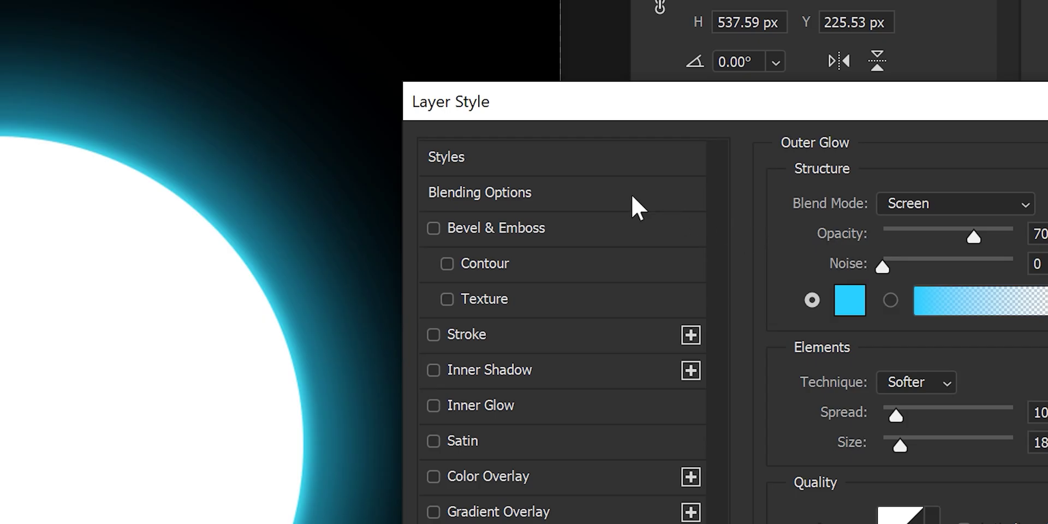
left_click(522, 125)
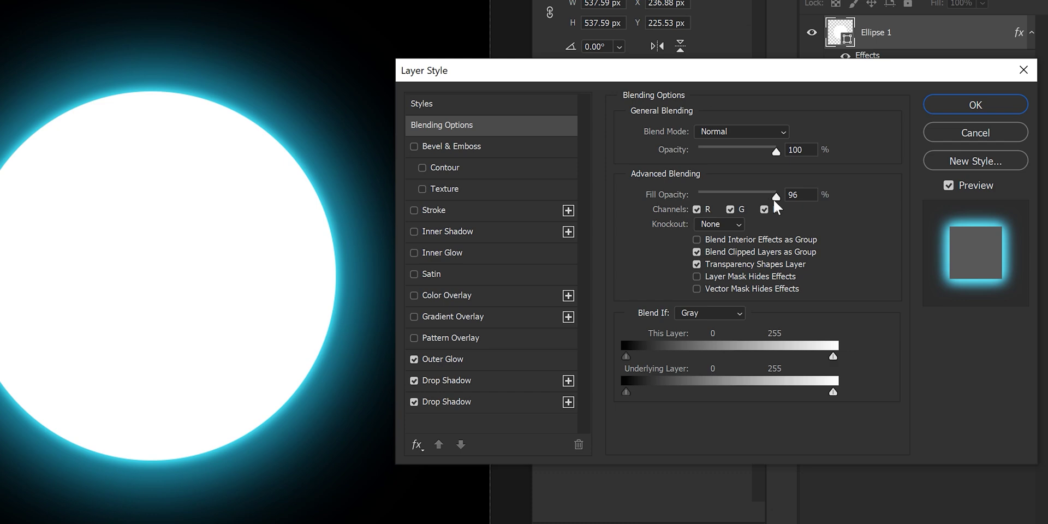
left_click_drag(1032, 316, 954, 322)
left_click_drag(726, 203, 695, 203)
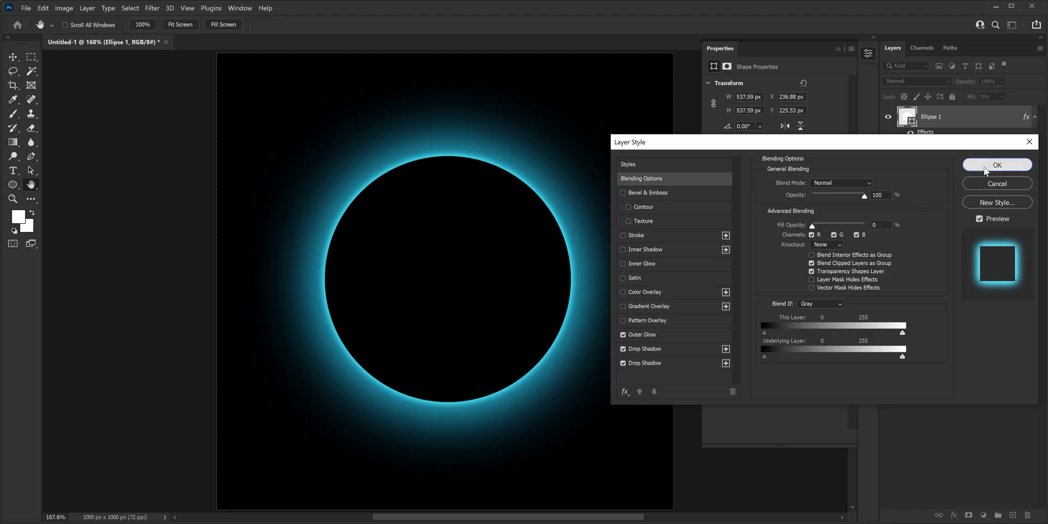
left_click(956, 111)
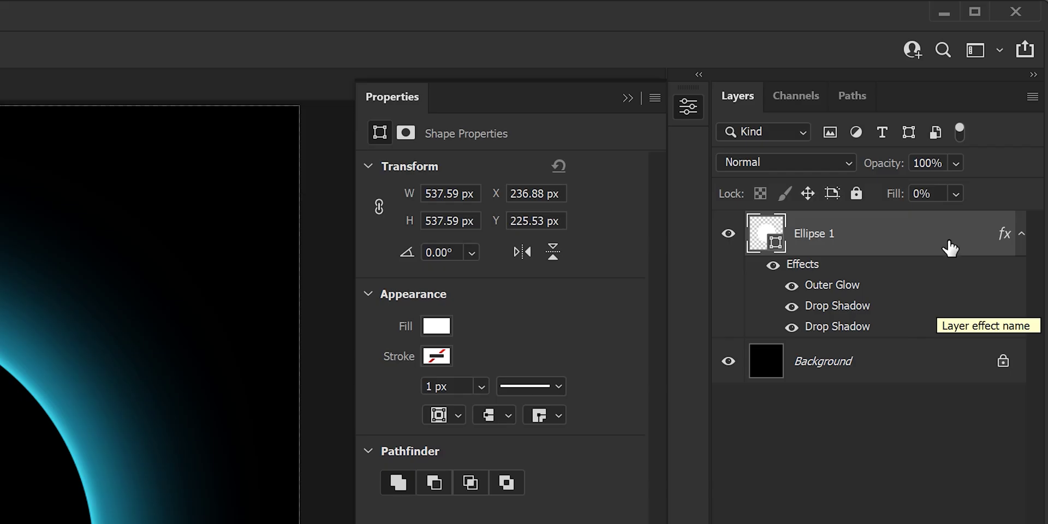
left_click(1002, 97)
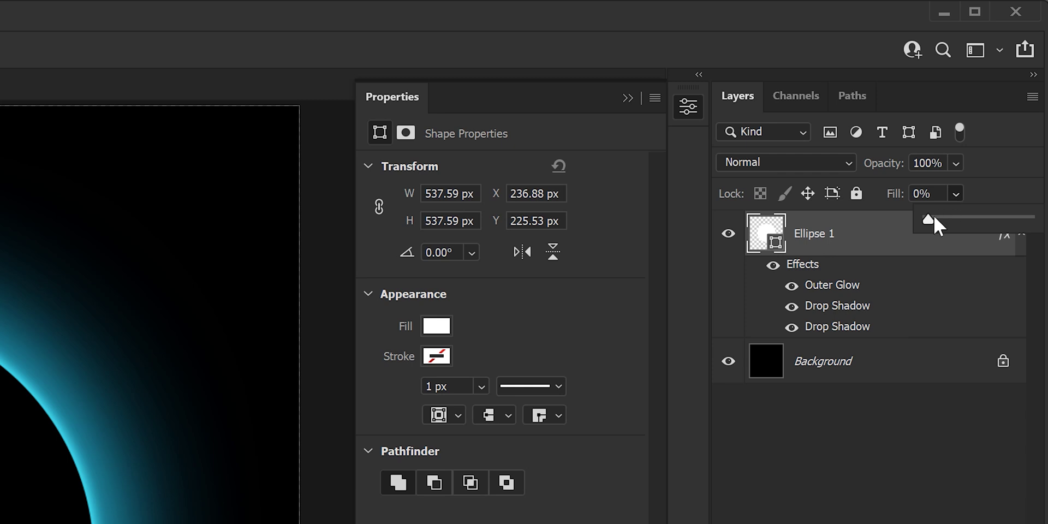
left_click_drag(977, 218, 979, 218)
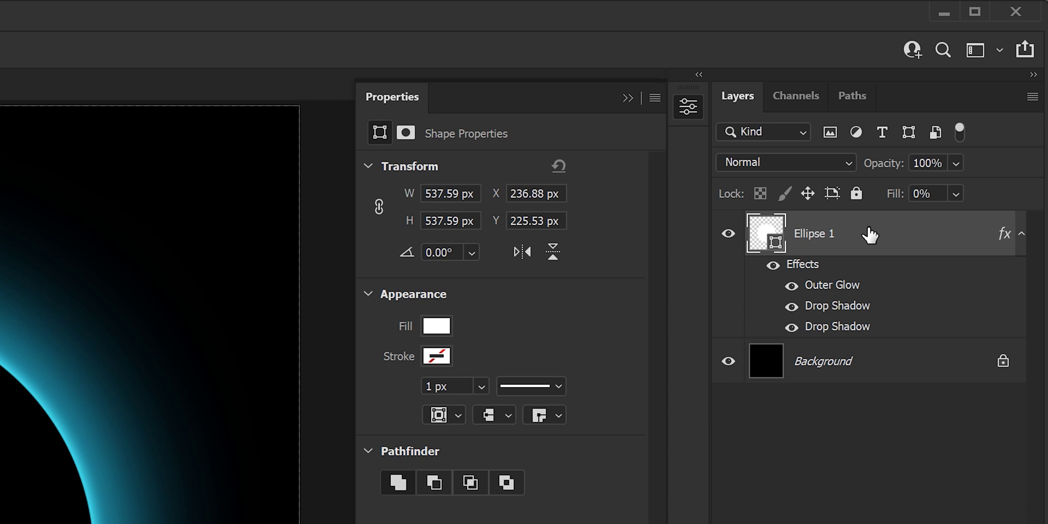
- Copy Ellipse 1's layer style and start a new TYPE text layer on the canvas
right_click(869, 235)
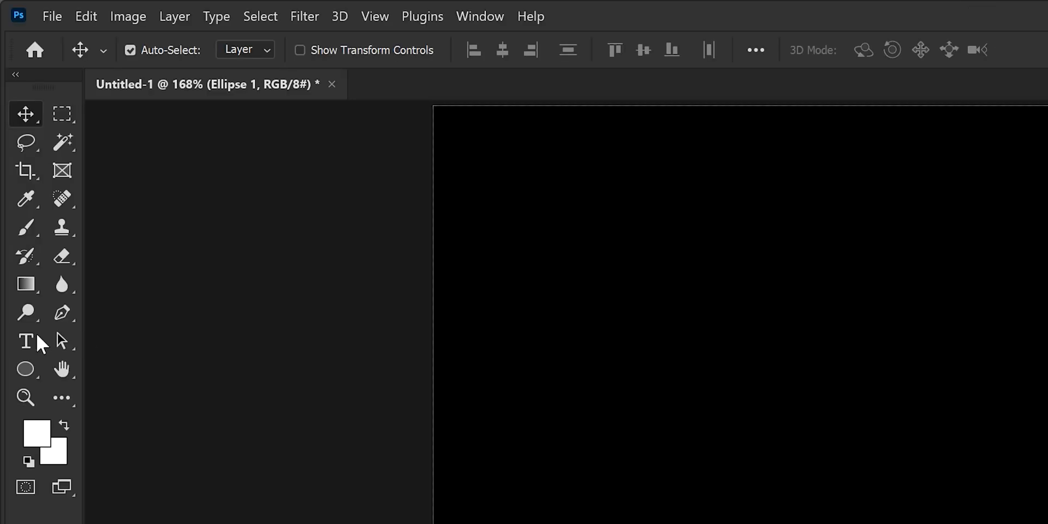
left_click(35, 341)
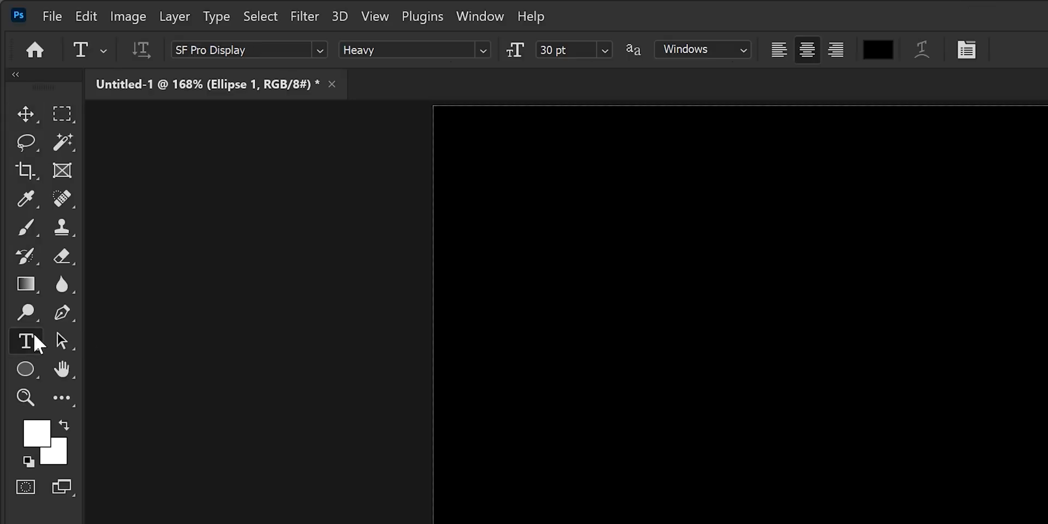
left_click(404, 302)
key("BackSpace")
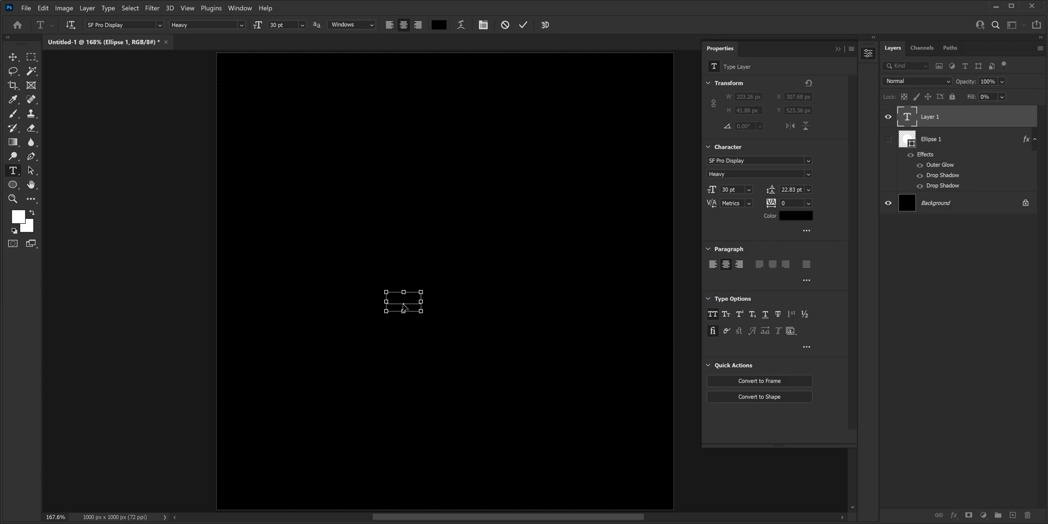
- Make the TYPE text white, enlarge it near the centre, and paste the glow style onto it
left_click(796, 216)
left_click_drag(369, 206, 251, 101)
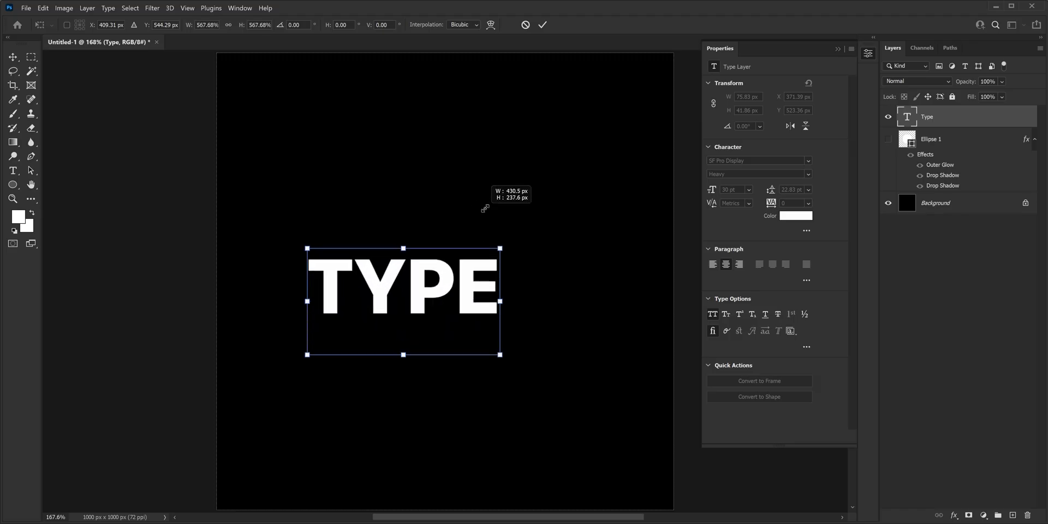
left_click_drag(486, 206, 475, 211)
left_click_drag(425, 283, 462, 278)
key("Return")
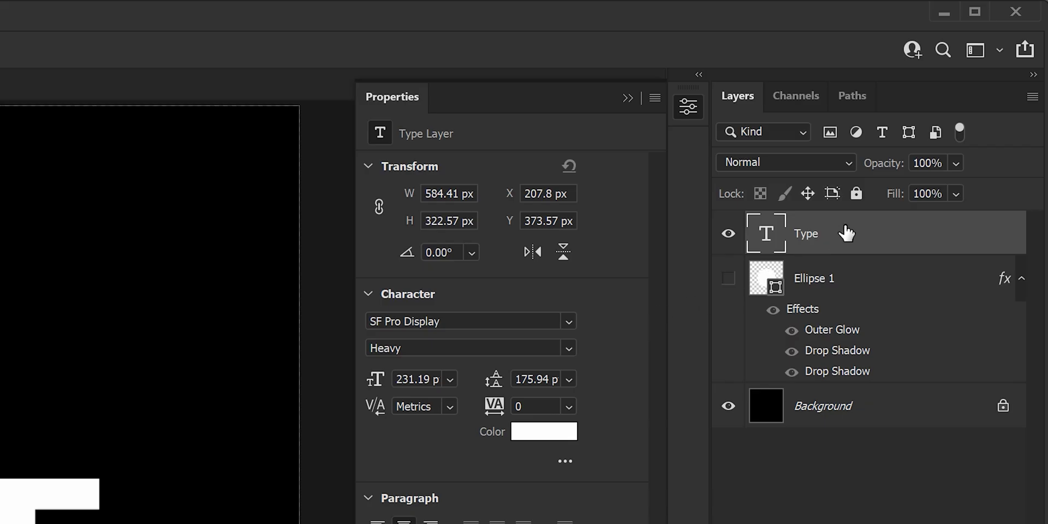
right_click(846, 233)
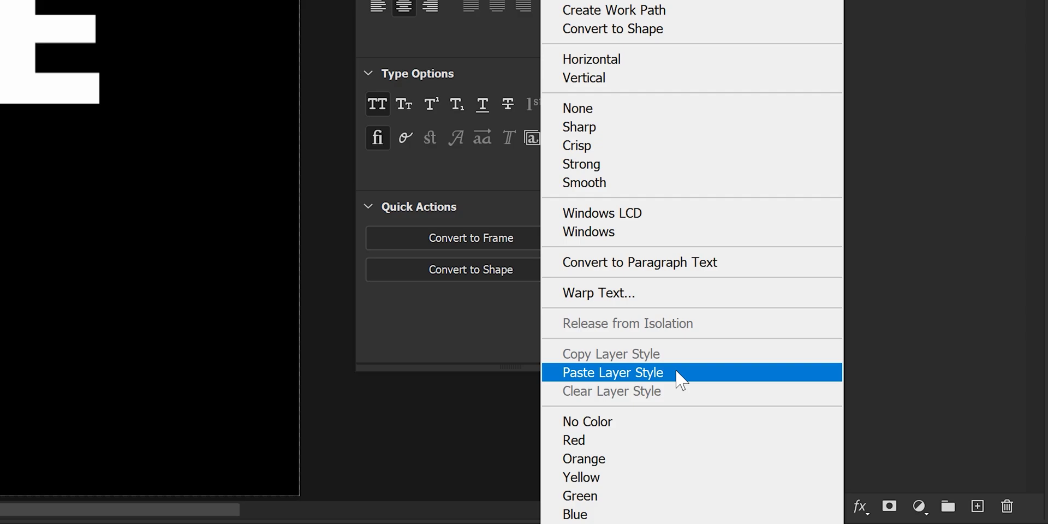
left_click(677, 372)
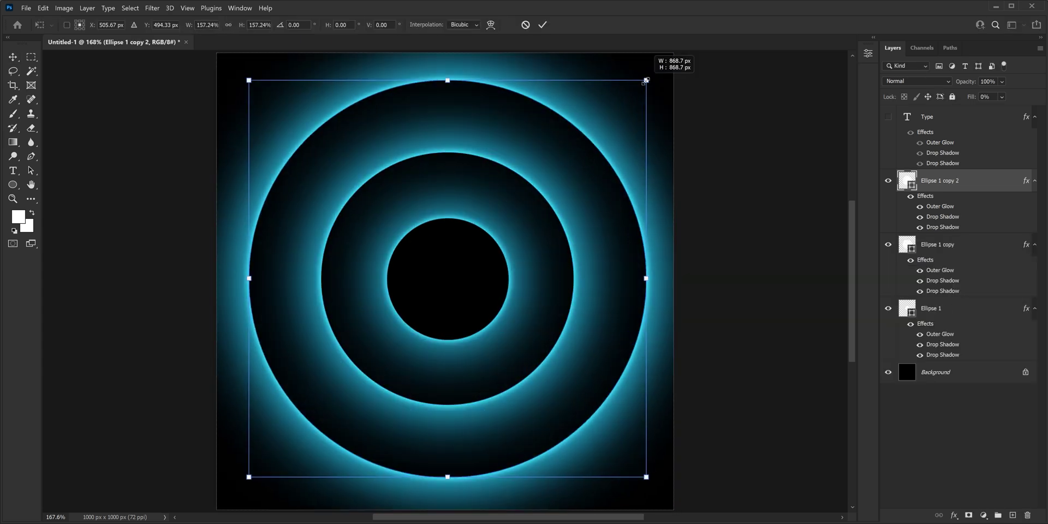
key("Return")
- Duplicate the three rings, shrink the copies toward the centre, and set them to Screen blend
left_click(947, 250, "shift")
key("ctrl+j")
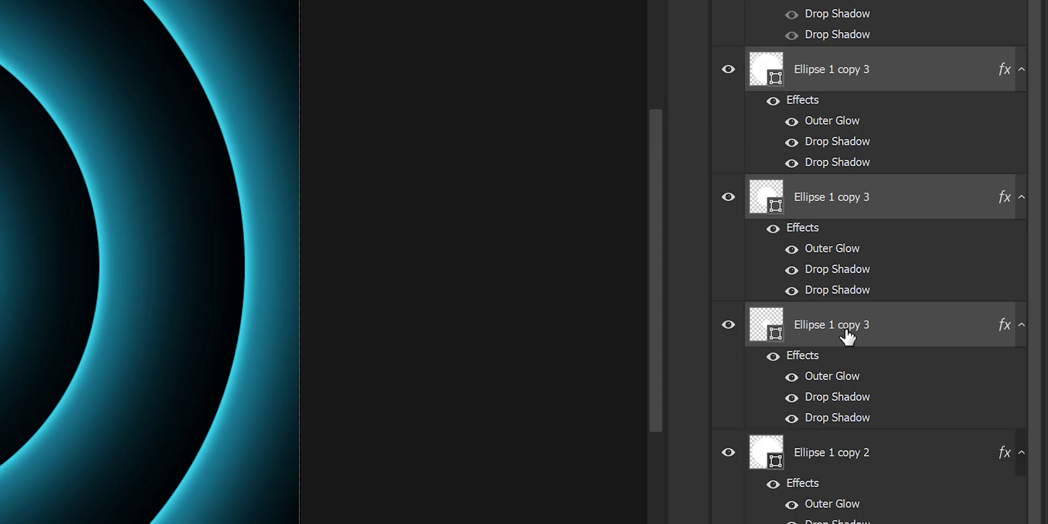
key("ctrl+alt+t")
left_click_drag(632, 98, 598, 127)
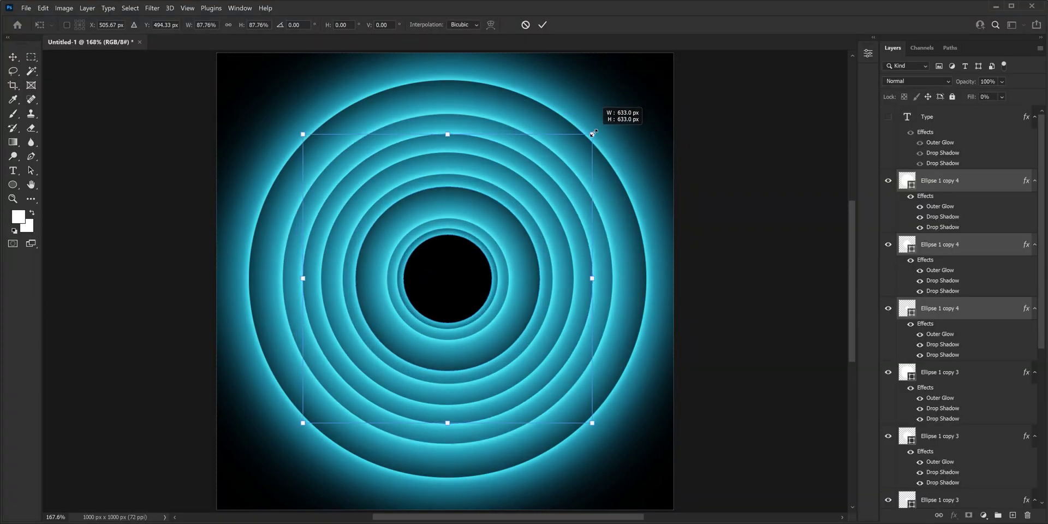
left_click(913, 83)
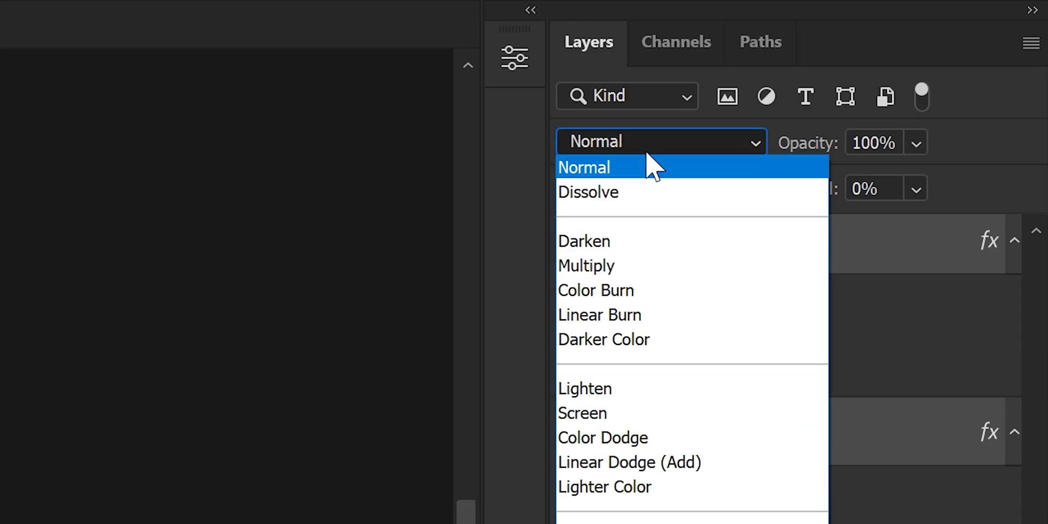
left_click(647, 421)
- Place further ring copies at the top-right, top-left and canvas centre
key("ctrl+alt+t")
left_click_drag(519, 163, 571, 150)
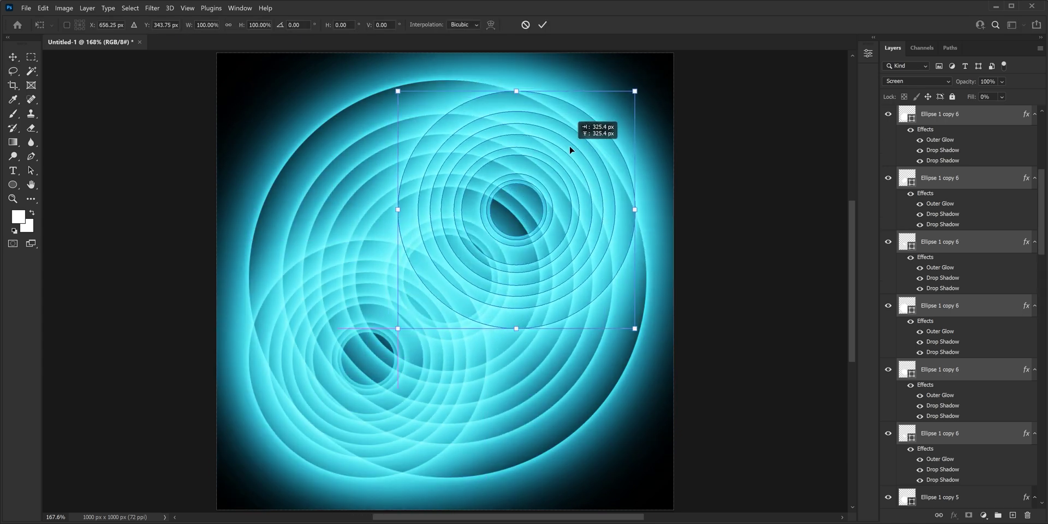
key("Return")
key("ctrl+alt+t")
left_click_drag(493, 137, 417, 145)
key("Return")
key("ctrl+alt+t")
left_click_drag(429, 179, 571, 318)
- Crop the canvas to 770 × 770 px around the glowing ring pattern
key("Return")
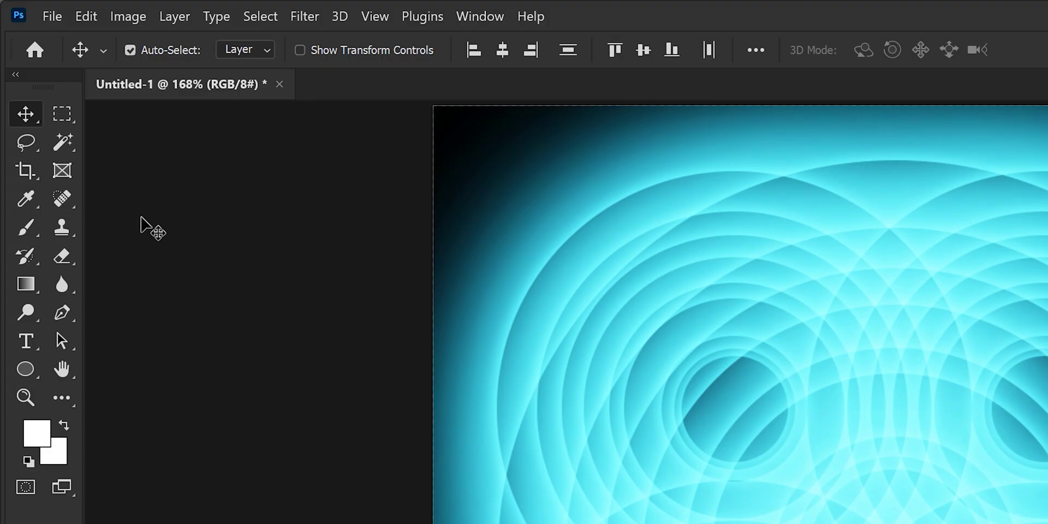
left_click(18, 165)
left_click_drag(433, 105, 560, 213)
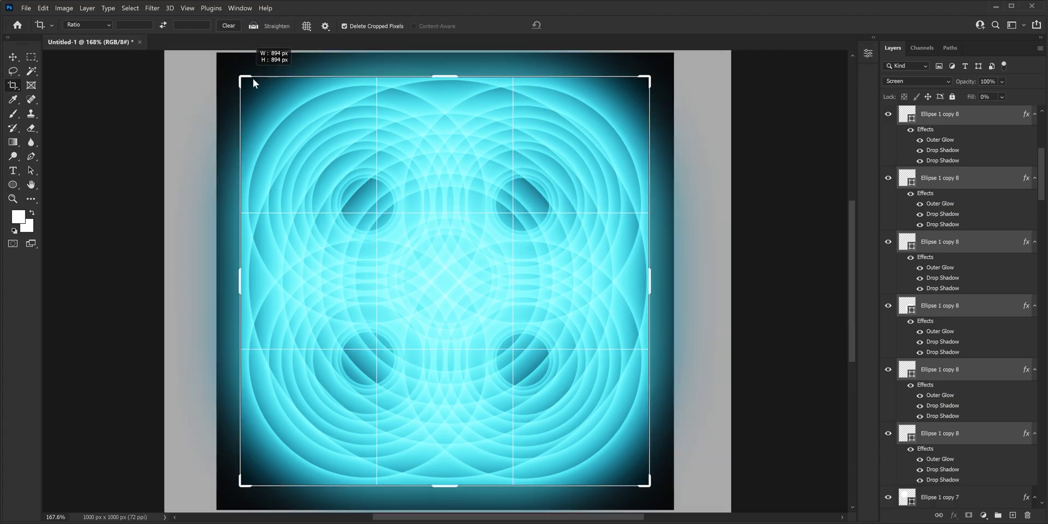
key("Return")
key("v")
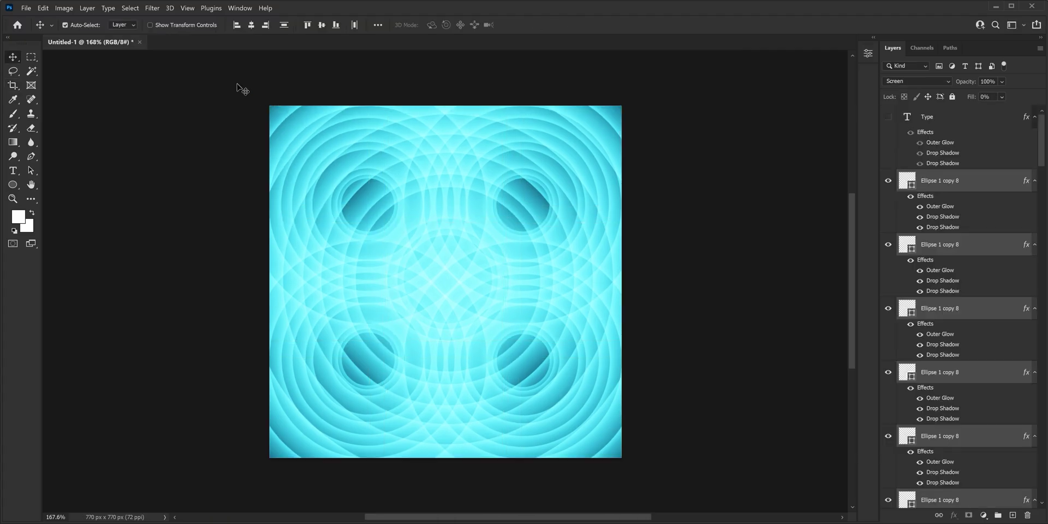